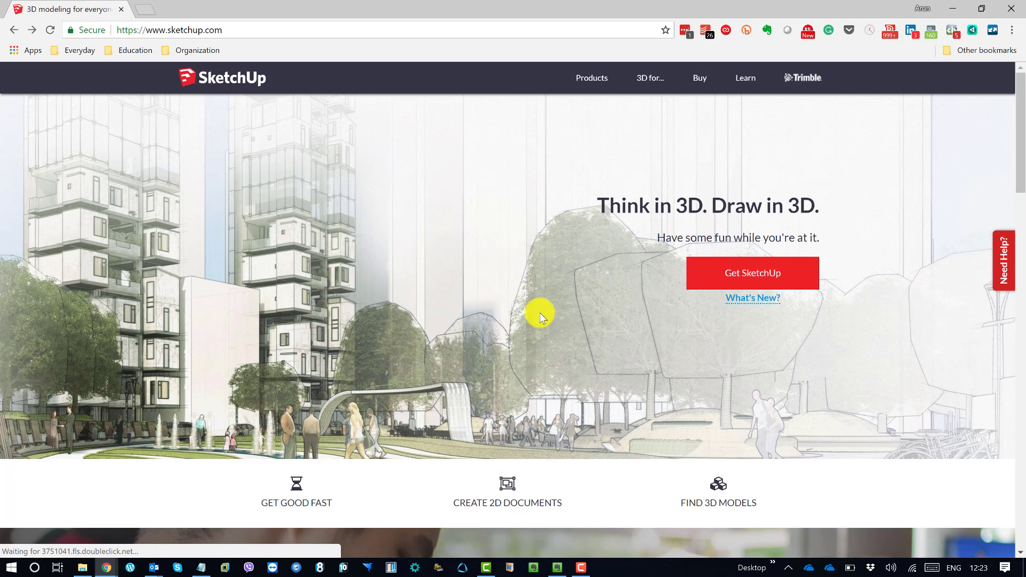
Look over the SketchUp website, minimise the browser and launch SketchUp 2018 from the desktop
{"action": "scroll", "coordinate": [540, 313], "scroll_direction": "down", "scroll_amount": 10}
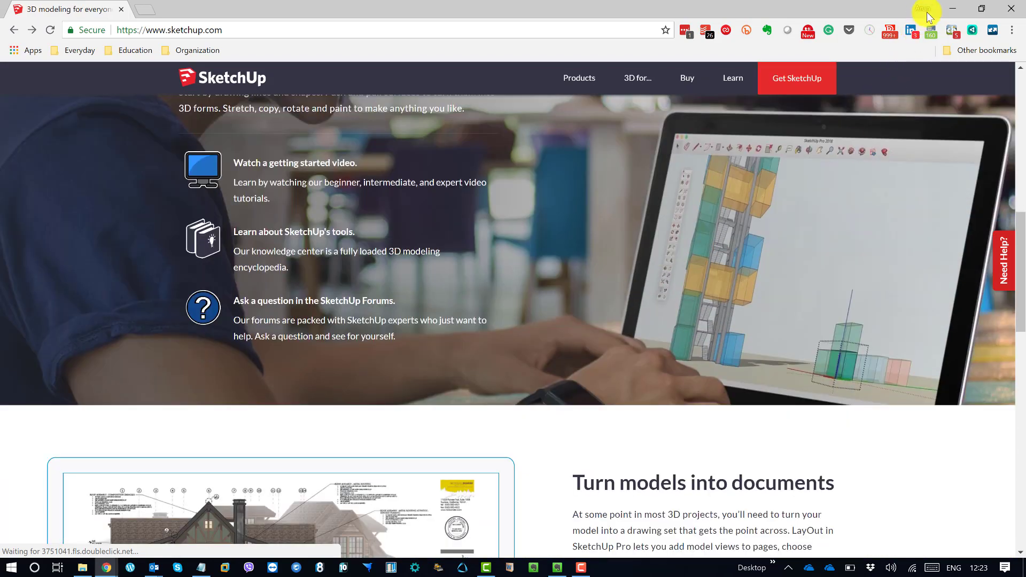
{"action": "left_click", "coordinate": [952, 8]}
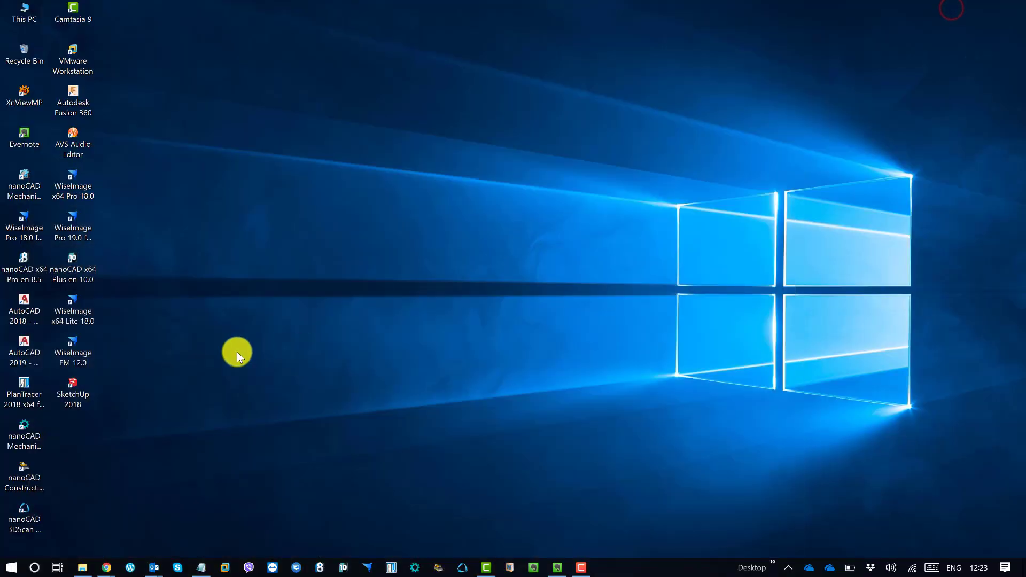
{"action": "left_click", "coordinate": [76, 399]}
{"action": "double_click", "coordinate": [88, 399]}
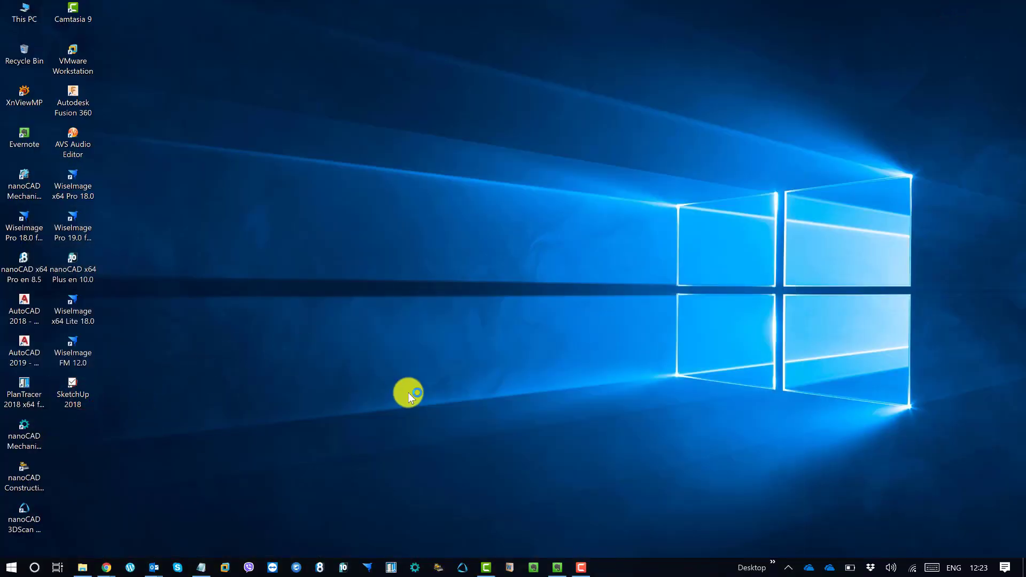
Check in File Explorer the folder on Local Disk (D:) holding Crossover 2 - Copy.skp, then minimise that window
{"action": "left_click", "coordinate": [80, 570]}
{"action": "left_click", "coordinate": [498, 124]}
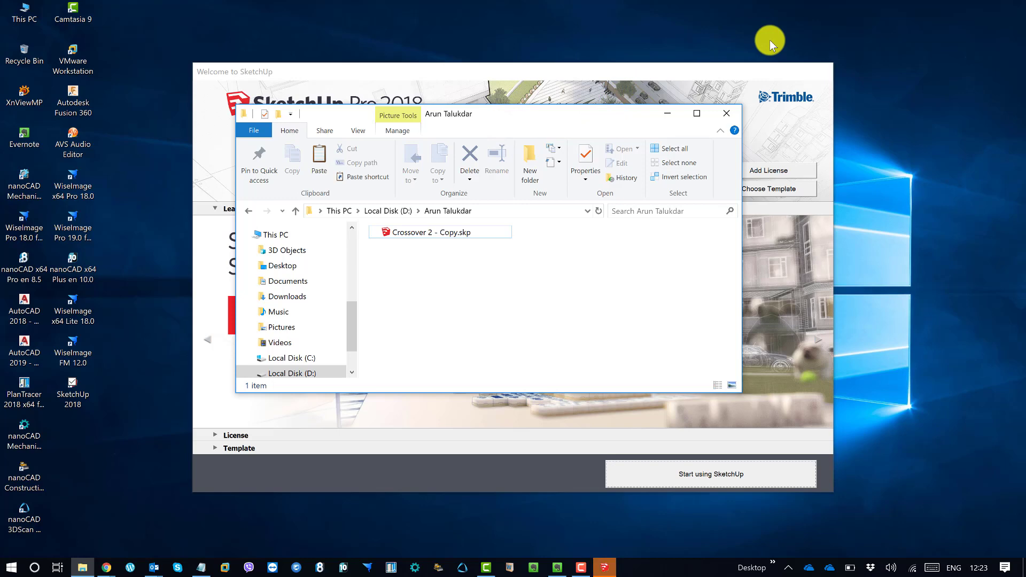
{"action": "left_click_drag", "start_coordinate": [554, 118], "coordinate": [745, 247]}
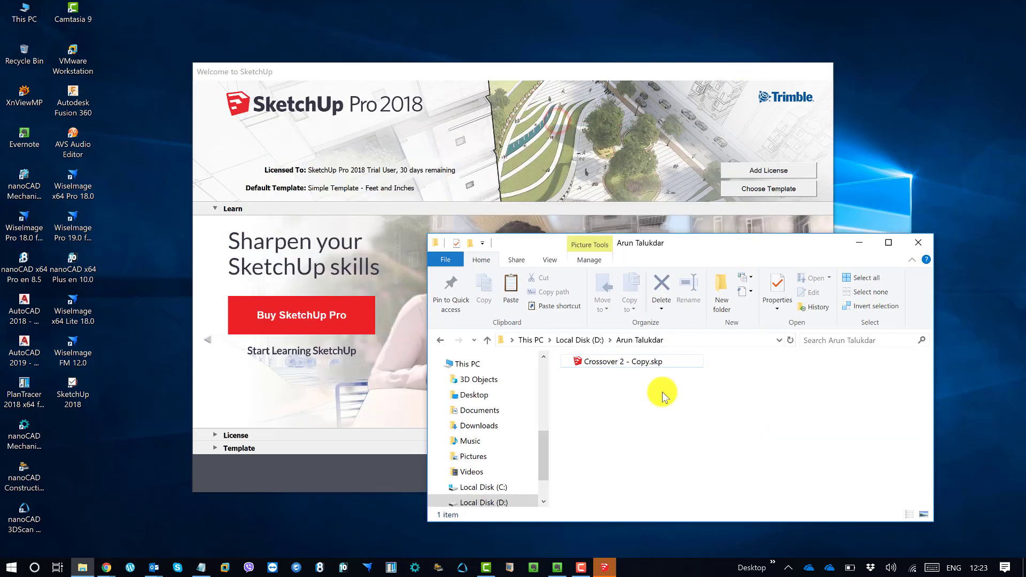
{"action": "left_click", "coordinate": [860, 243]}
Proceed from the SketchUp welcome window into a new model with the default template
{"action": "left_click_drag", "start_coordinate": [665, 67], "coordinate": [623, 51]}
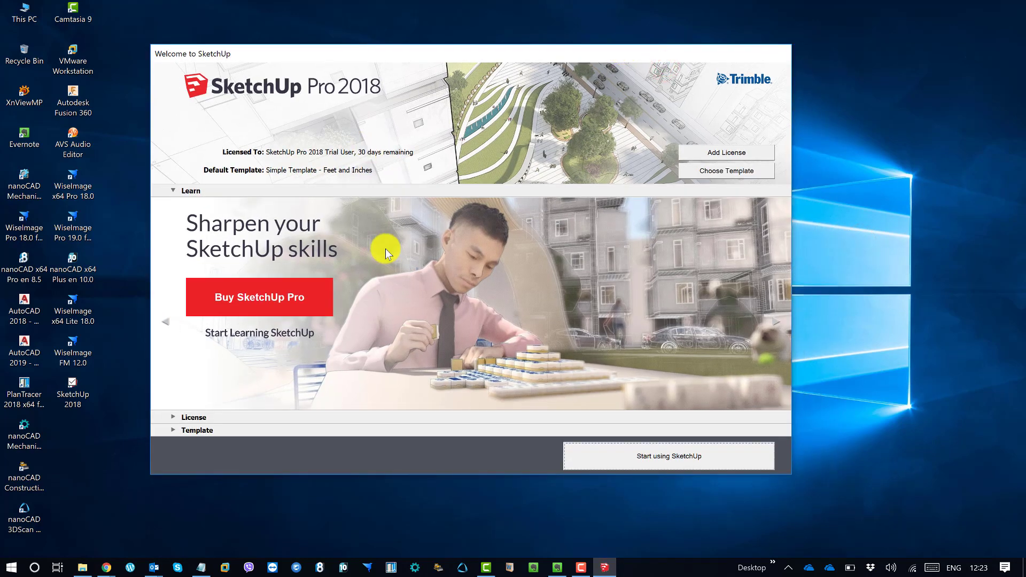
{"action": "left_click", "coordinate": [674, 459]}
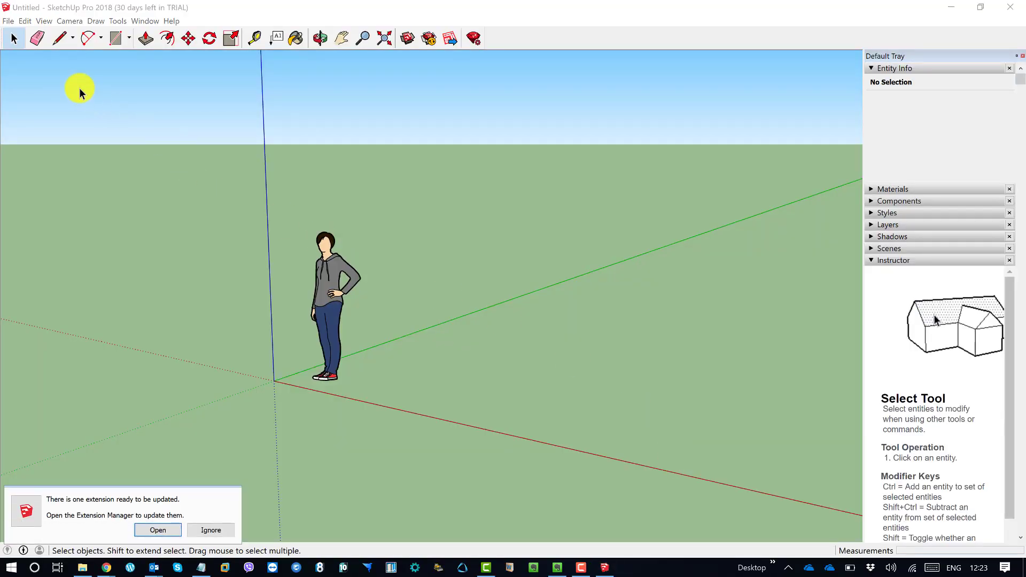
Open Crossover 2 - Copy.skp from the personally named folder on Local Disk (D:) and permanently dismiss the file-version notice
{"action": "left_click", "coordinate": [8, 20]}
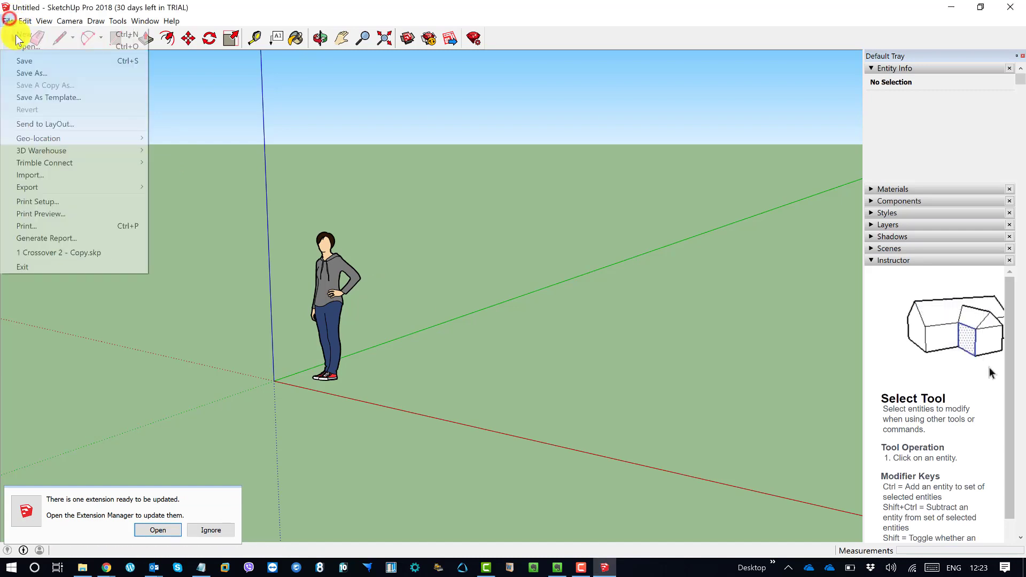
{"action": "left_click", "coordinate": [32, 47]}
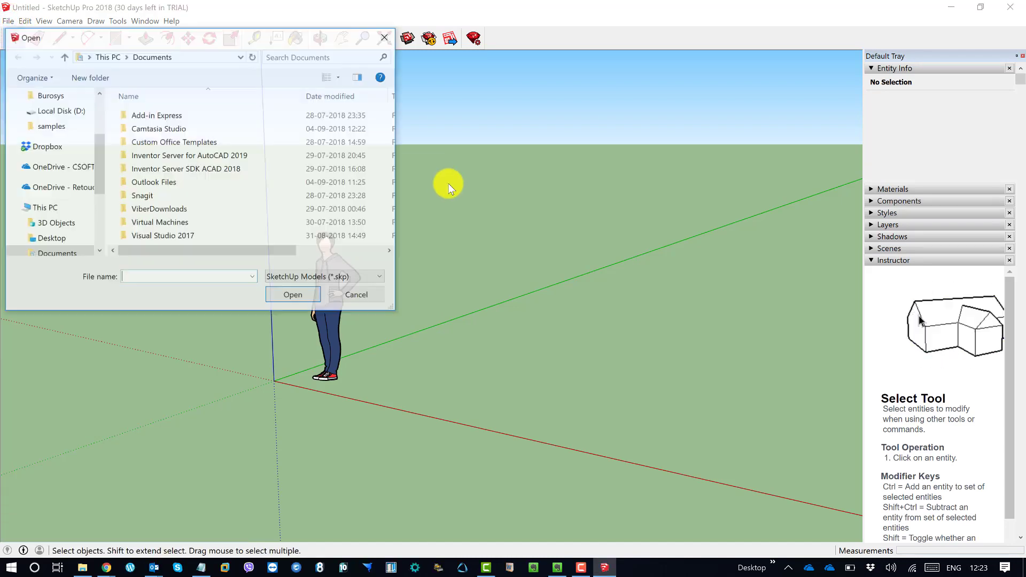
{"action": "left_click_drag", "start_coordinate": [98, 165], "coordinate": [89, 203]}
{"action": "left_click", "coordinate": [81, 240]}
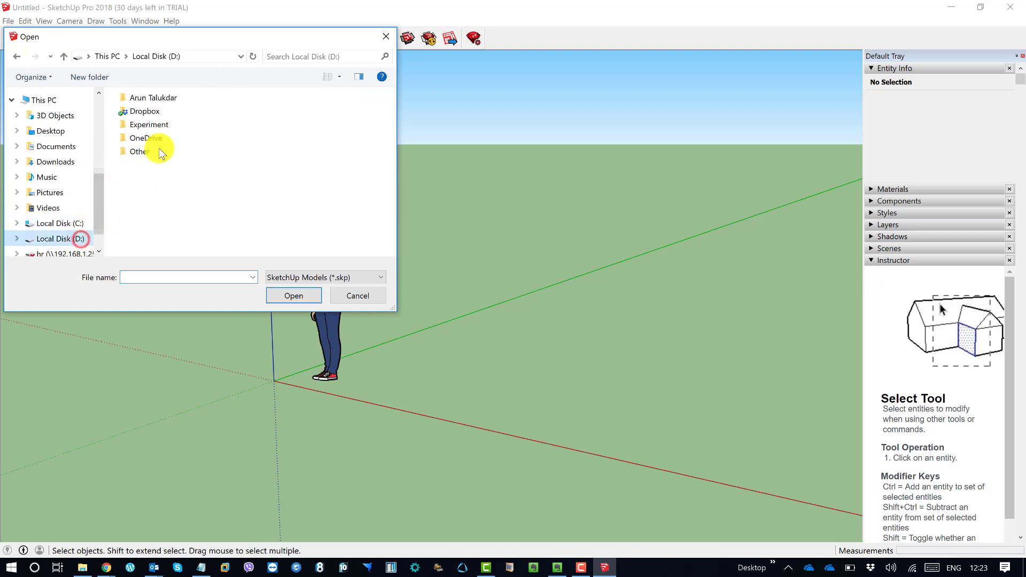
{"action": "double_click", "coordinate": [162, 98]}
{"action": "left_click", "coordinate": [169, 101]}
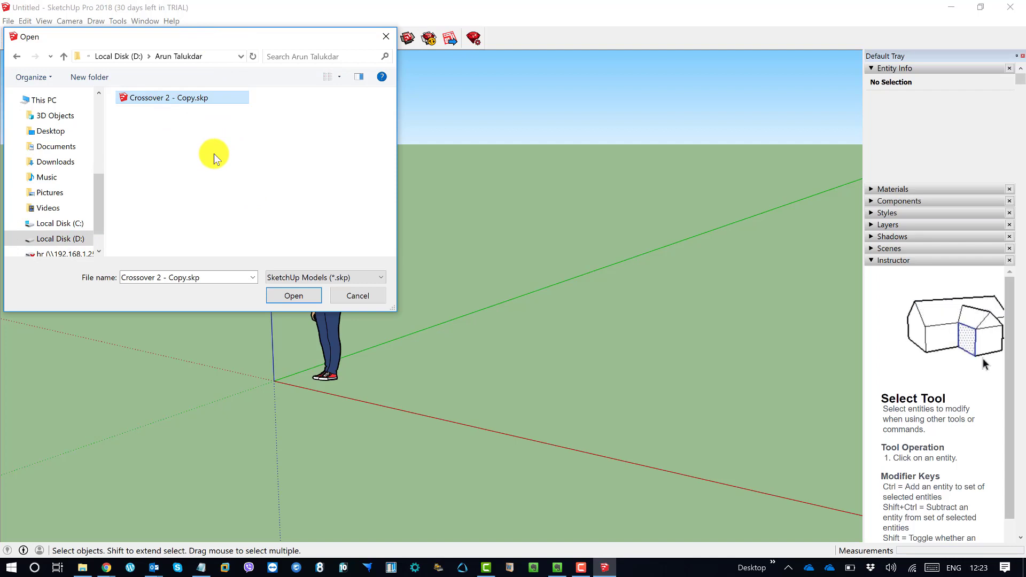
{"action": "left_click", "coordinate": [293, 300]}
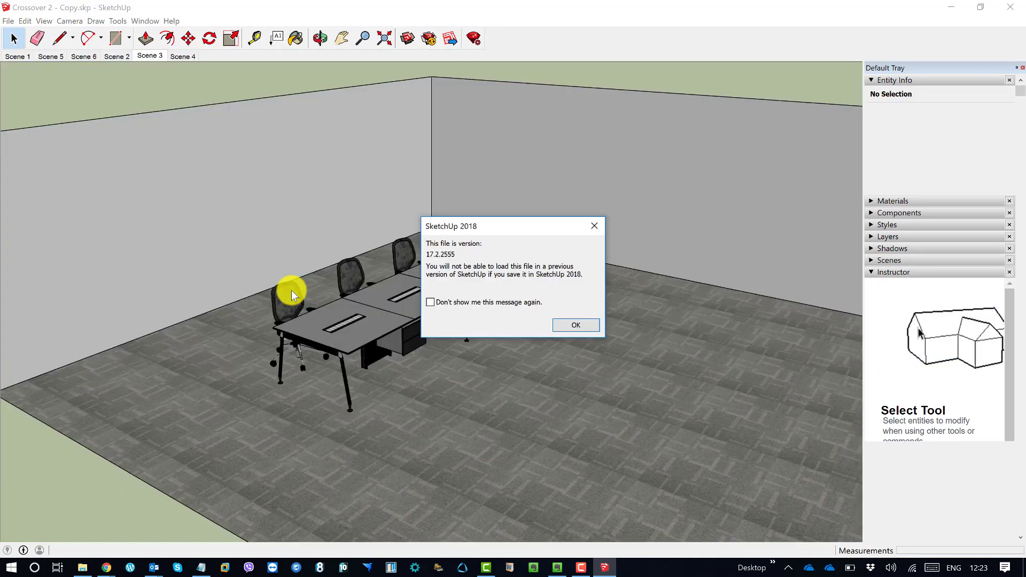
{"action": "left_click", "coordinate": [462, 302]}
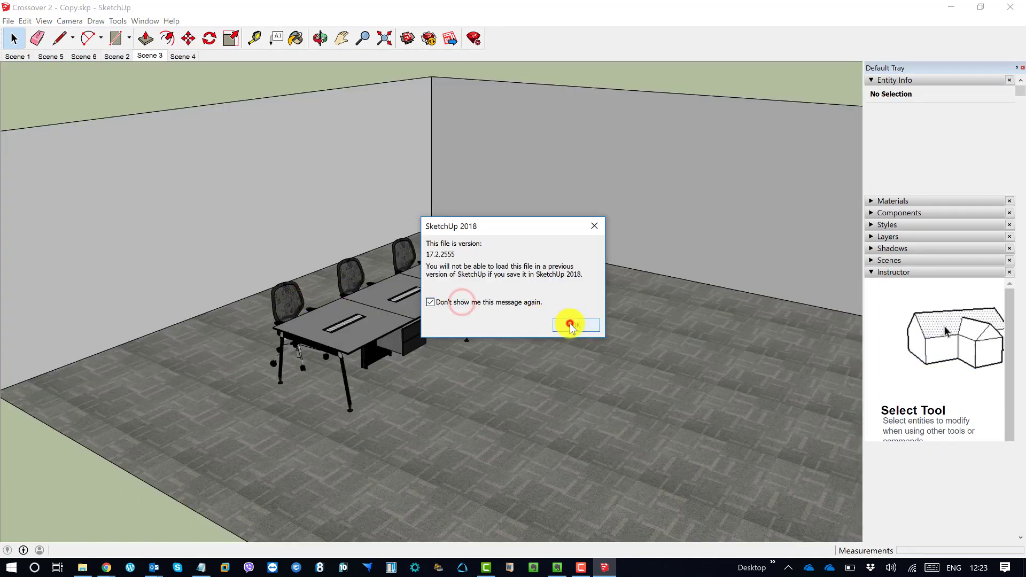
{"action": "left_click", "coordinate": [570, 324]}
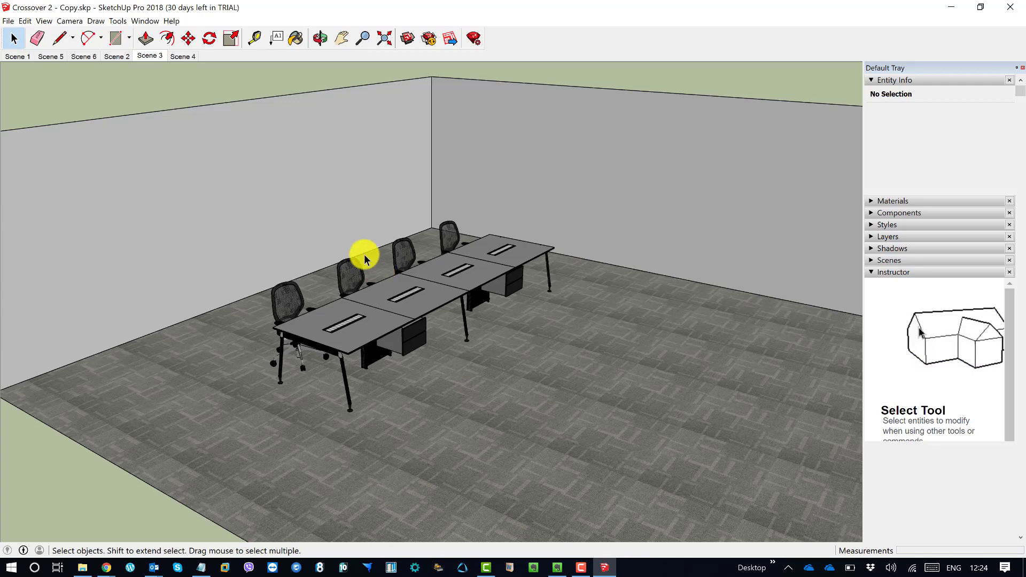
Begin a 3D model export and choose the personally named folder on Local Disk (D:) as its destination
{"action": "left_click", "coordinate": [8, 21]}
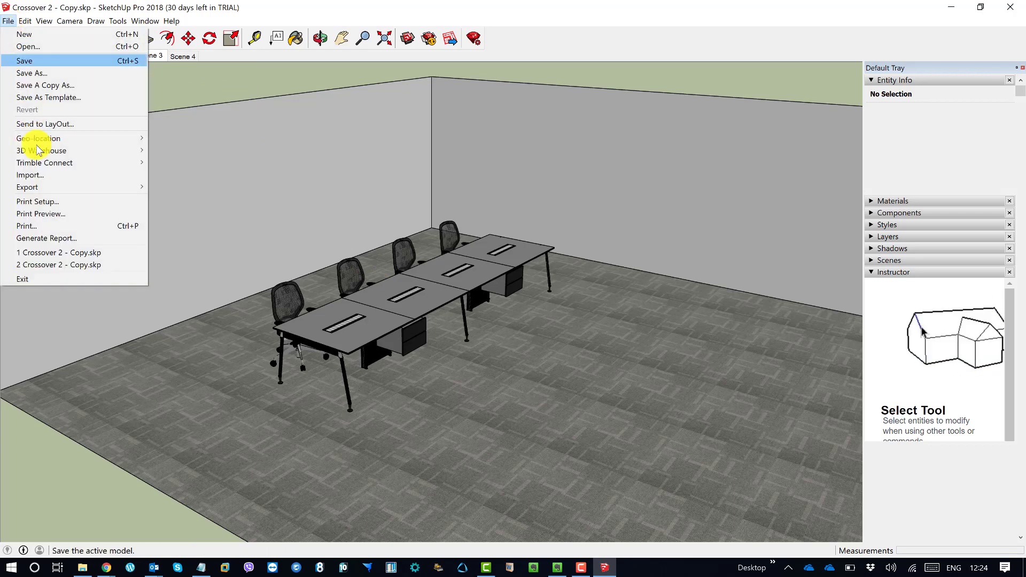
{"action": "left_click", "coordinate": [47, 187]}
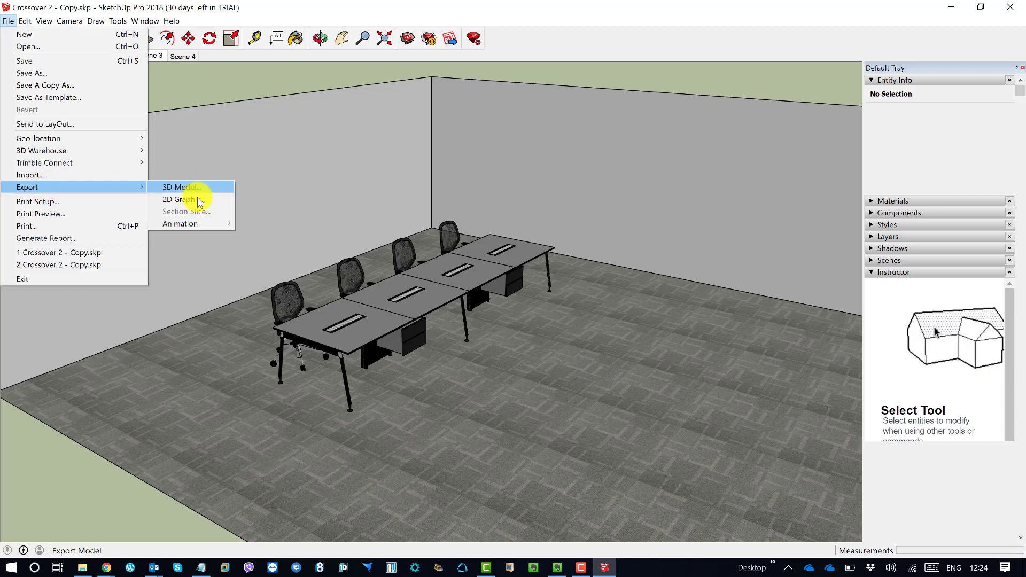
{"action": "mouse_move", "coordinate": [197, 226]}
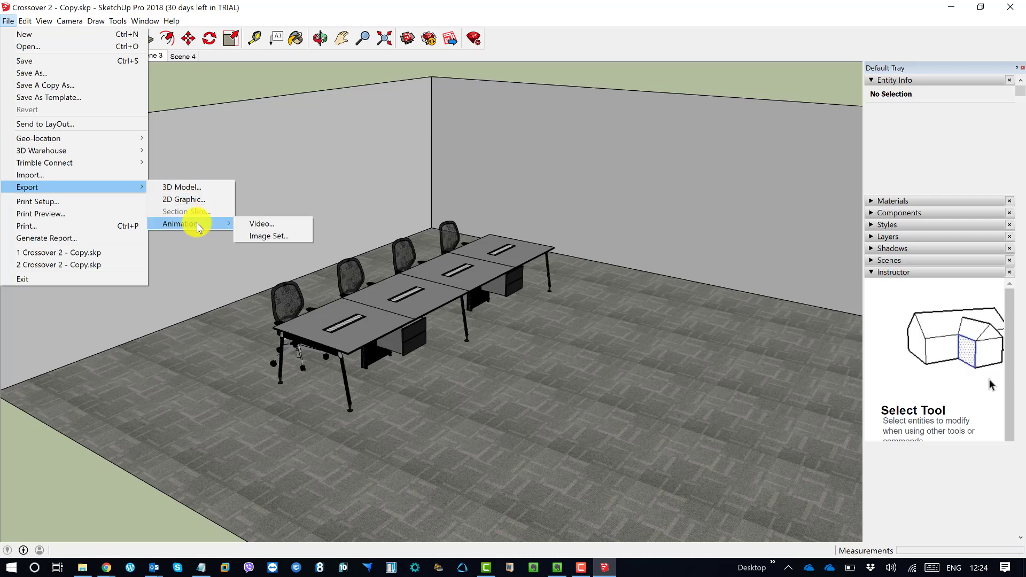
{"action": "left_click", "coordinate": [202, 188]}
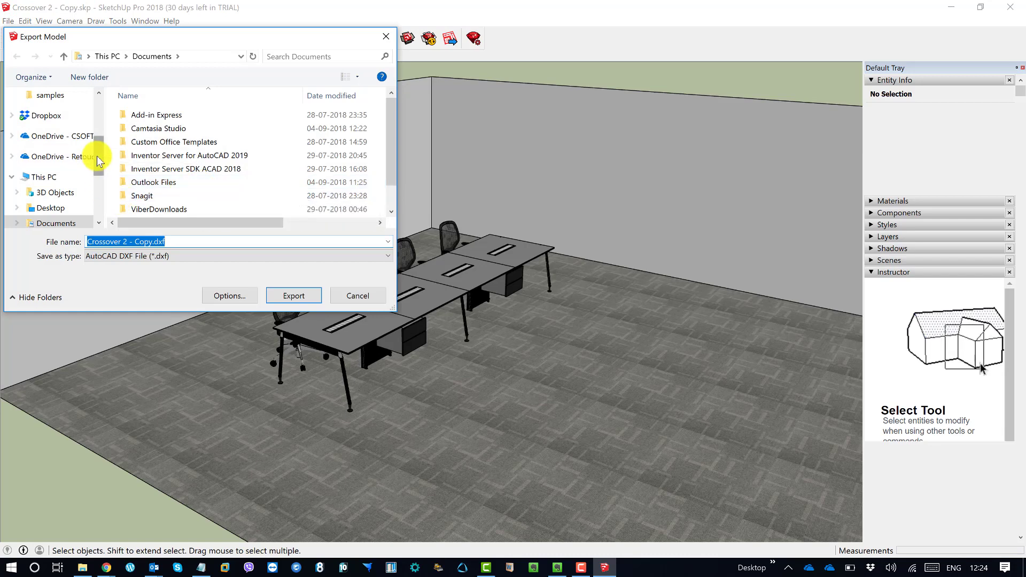
{"action": "left_click_drag", "start_coordinate": [97, 157], "coordinate": [97, 190]}
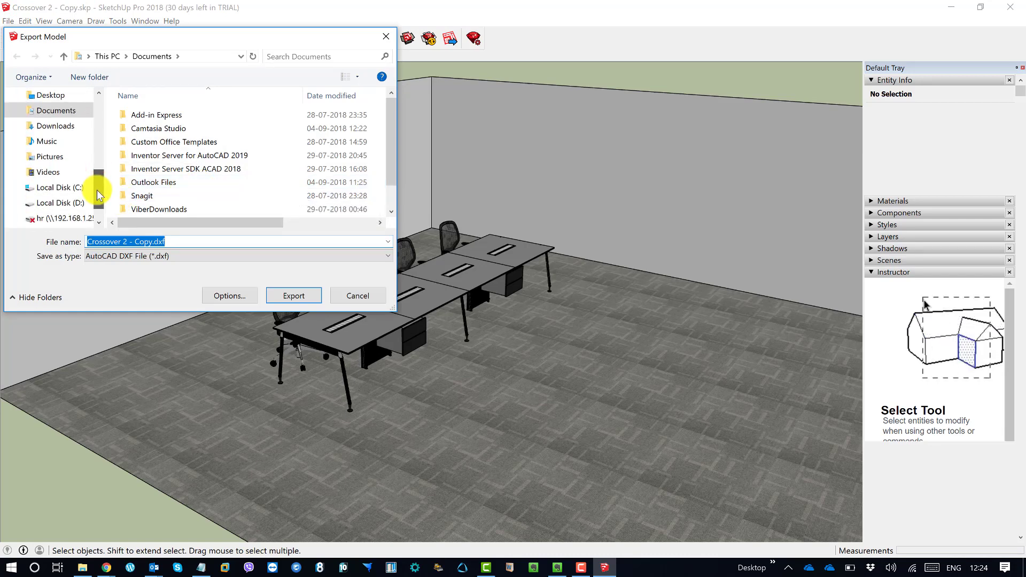
{"action": "left_click", "coordinate": [74, 203]}
{"action": "double_click", "coordinate": [166, 98]}
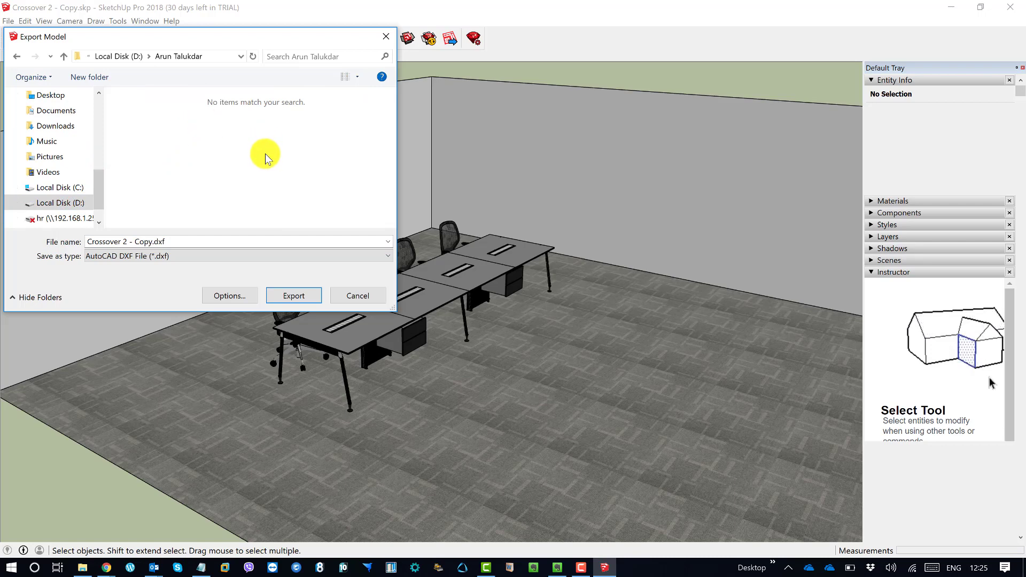
Export the model as an AutoCAD DXF file named Crossover 2 - Copy.dxf and close the export audit message
{"action": "left_click", "coordinate": [186, 256]}
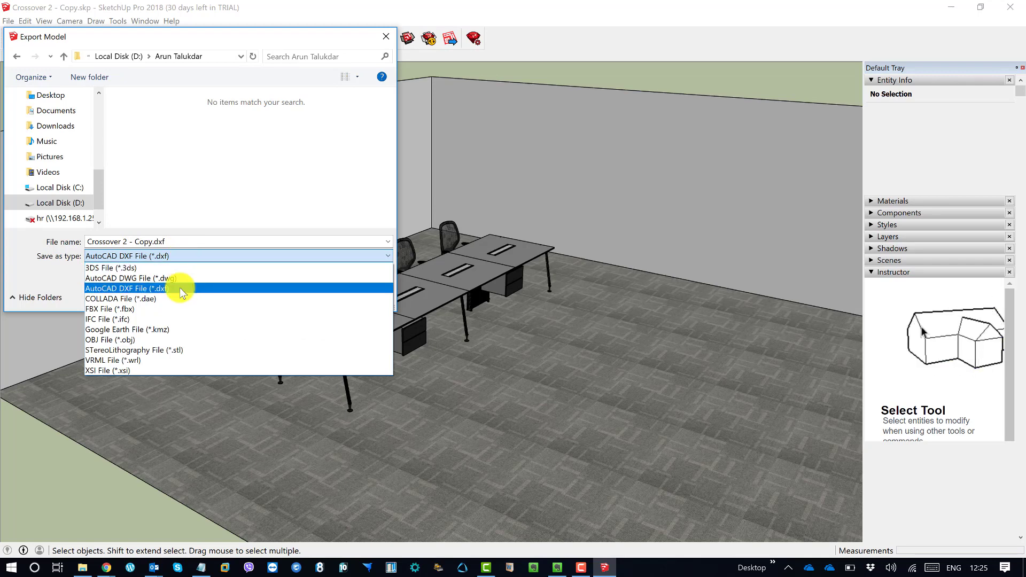
{"action": "left_click", "coordinate": [288, 192]}
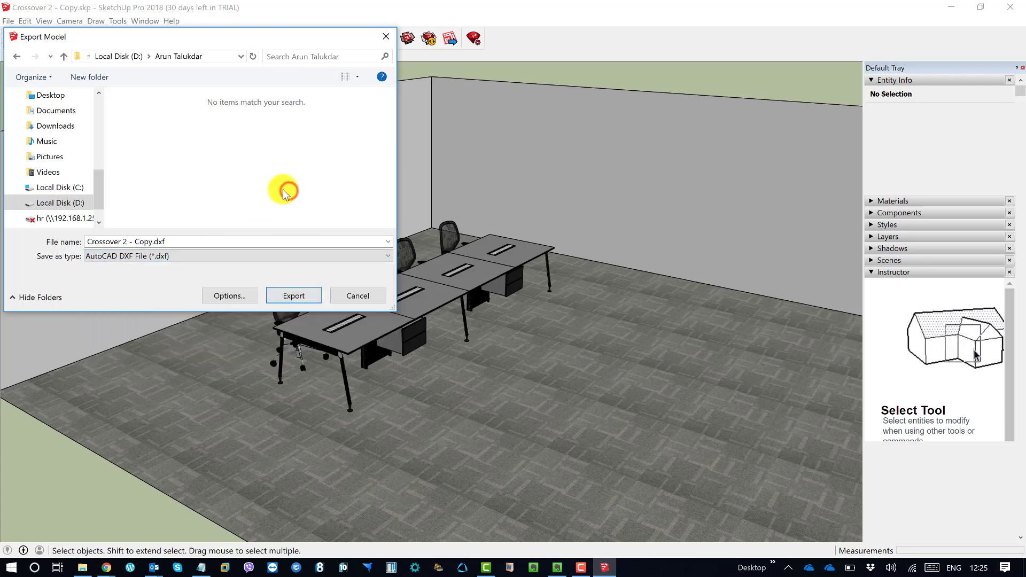
{"action": "left_click", "coordinate": [295, 296]}
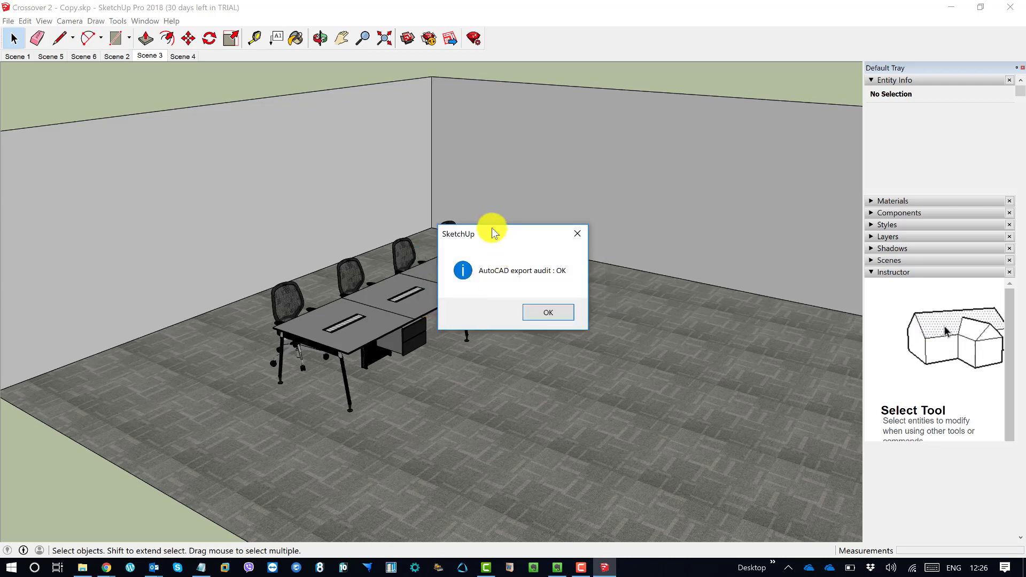
{"action": "left_click_drag", "start_coordinate": [492, 228], "coordinate": [429, 225]}
{"action": "left_click_drag", "start_coordinate": [335, 172], "coordinate": [313, 161]}
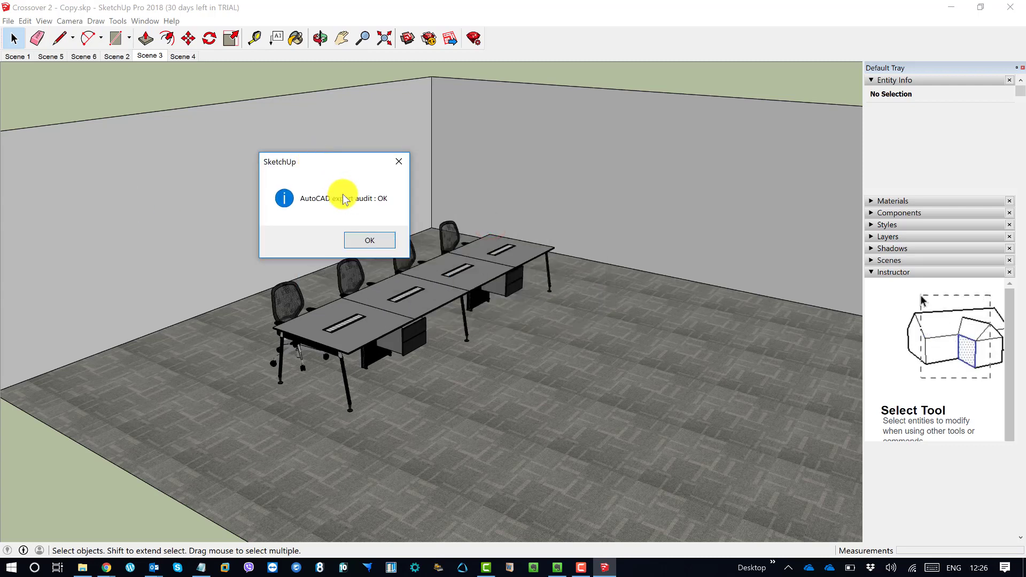
{"action": "left_click", "coordinate": [370, 241]}
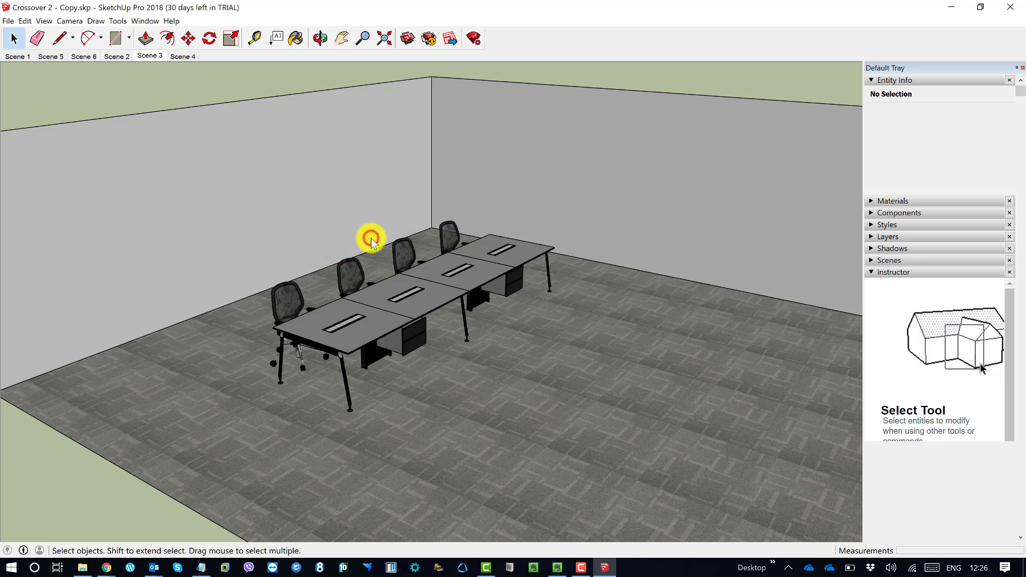
Export the 3D model to the same folder as an AutoCAD DWG file named Crossover 2 - Copy.dwg
{"action": "left_click", "coordinate": [10, 21]}
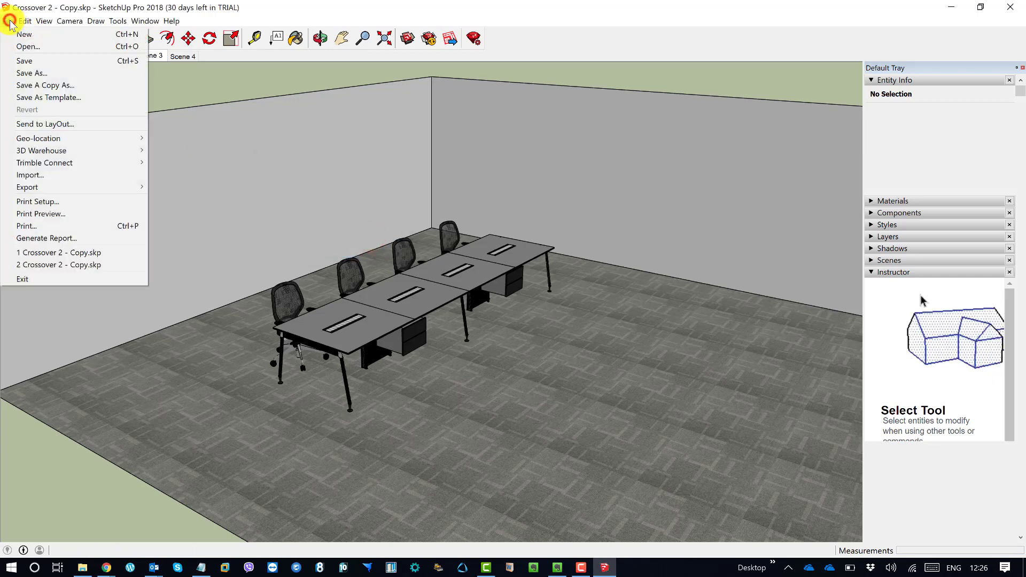
{"action": "mouse_move", "coordinate": [53, 158]}
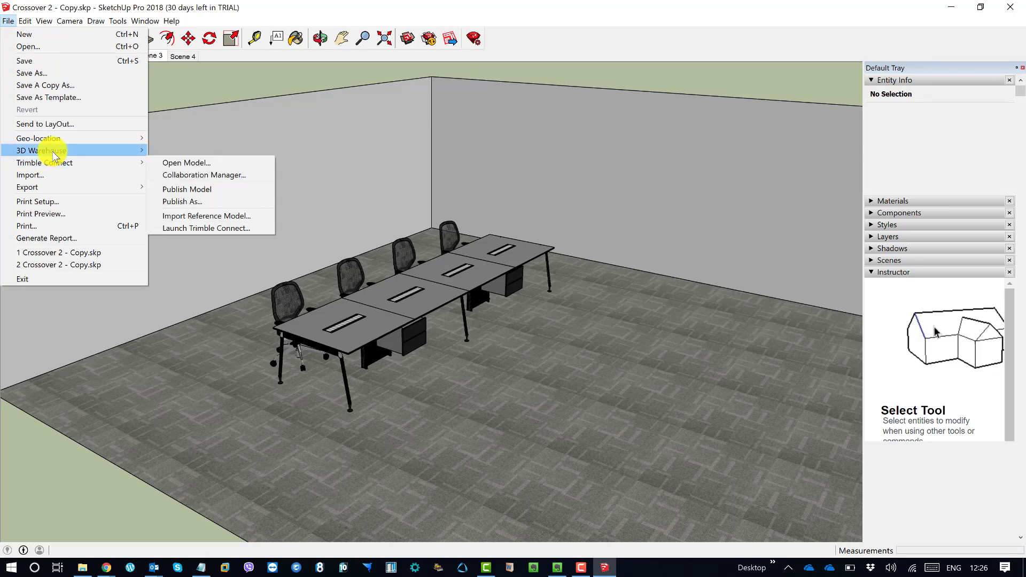
{"action": "left_click", "coordinate": [56, 188]}
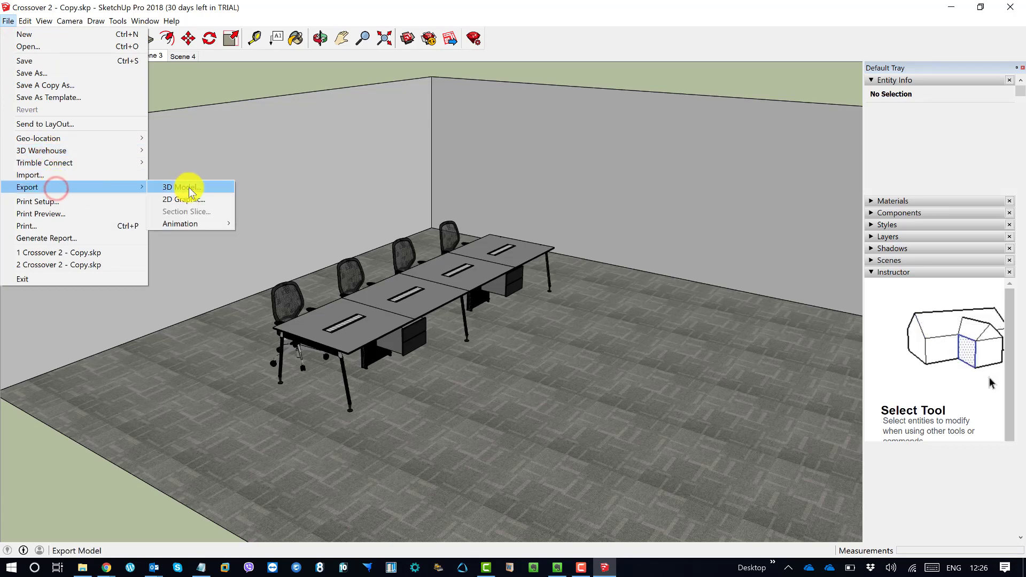
{"action": "left_click", "coordinate": [188, 187]}
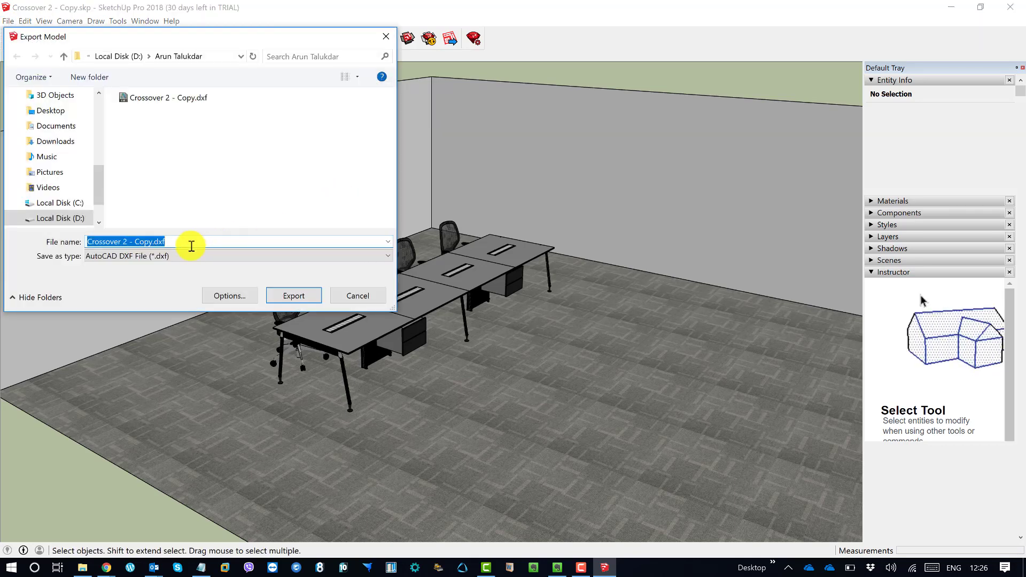
{"action": "left_click", "coordinate": [168, 253]}
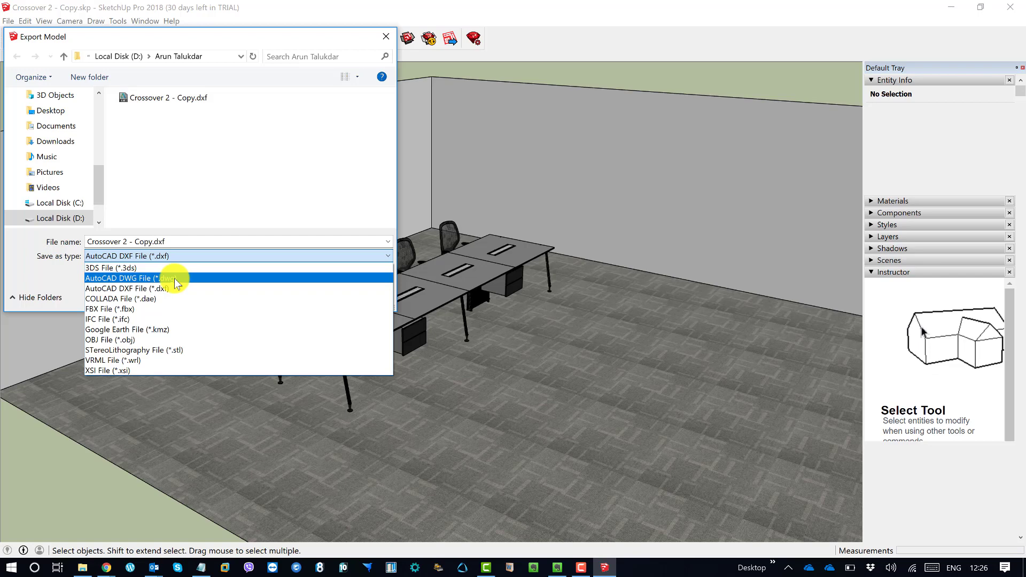
{"action": "left_click", "coordinate": [175, 278]}
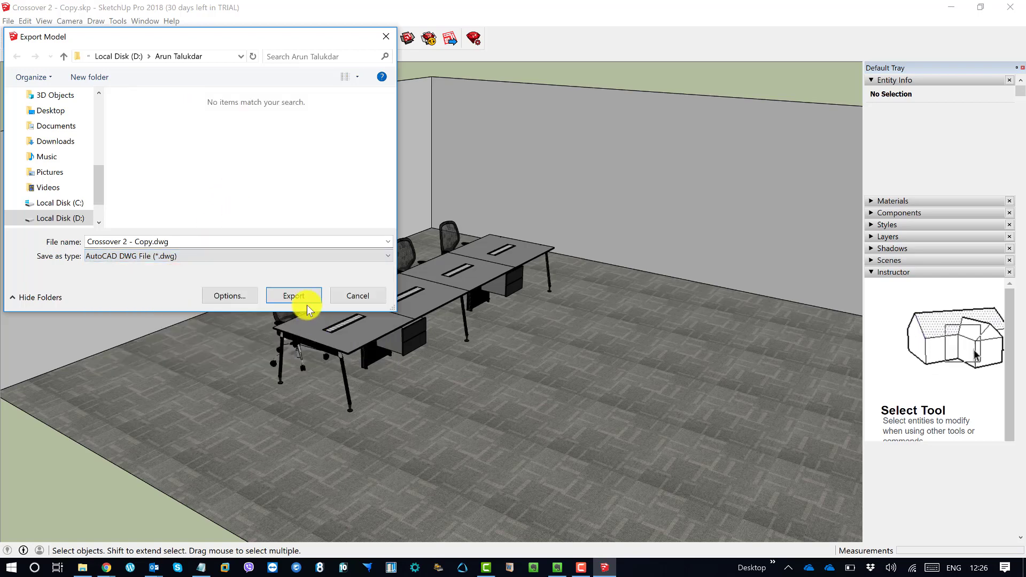
{"action": "left_click", "coordinate": [291, 294]}
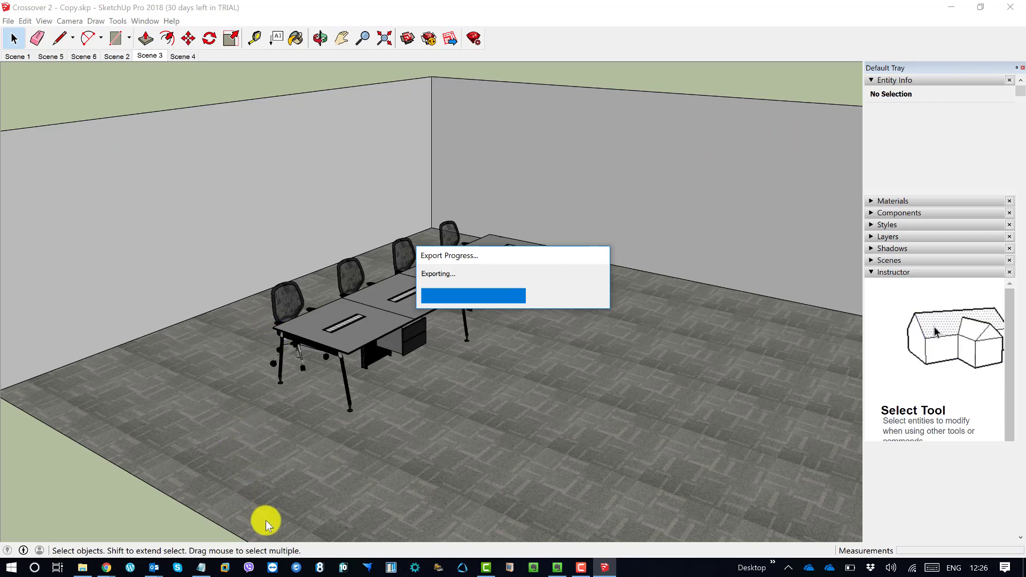
Launch nanoCAD x64 Pro, minimise its window and close the DWG export audit message in SketchUp
{"action": "left_click", "coordinate": [319, 570]}
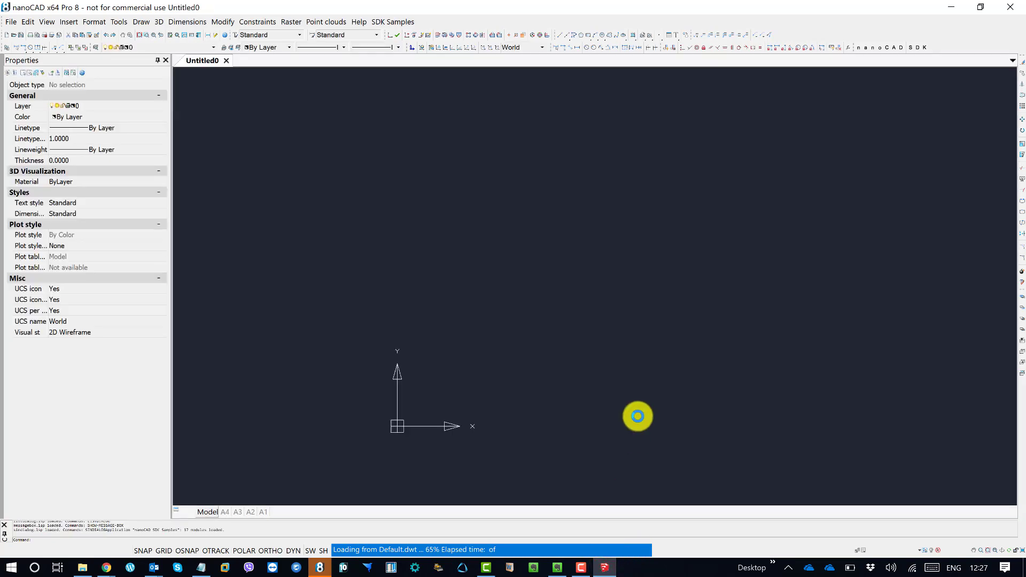
{"action": "left_click", "coordinate": [951, 8]}
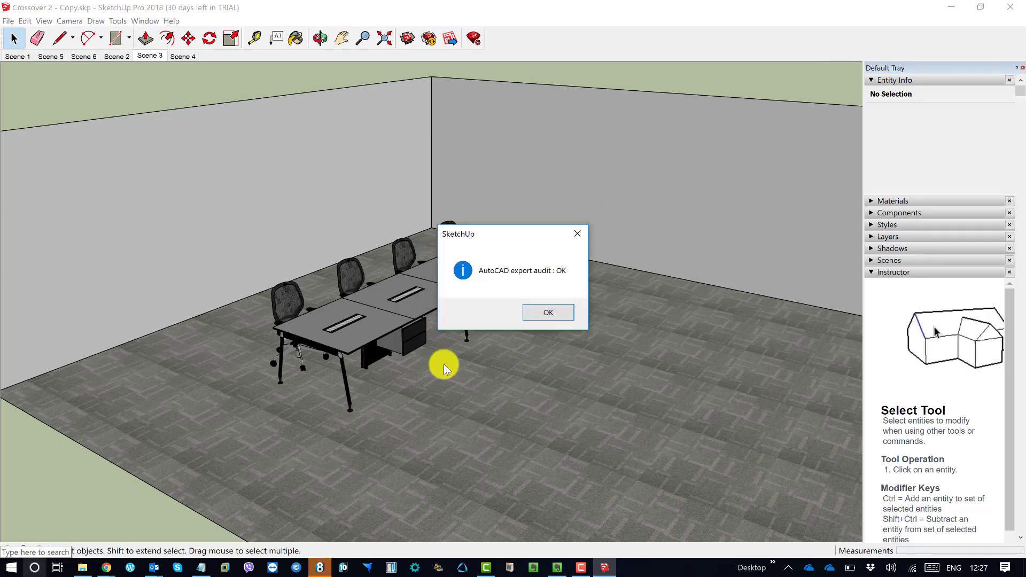
{"action": "left_click", "coordinate": [540, 313]}
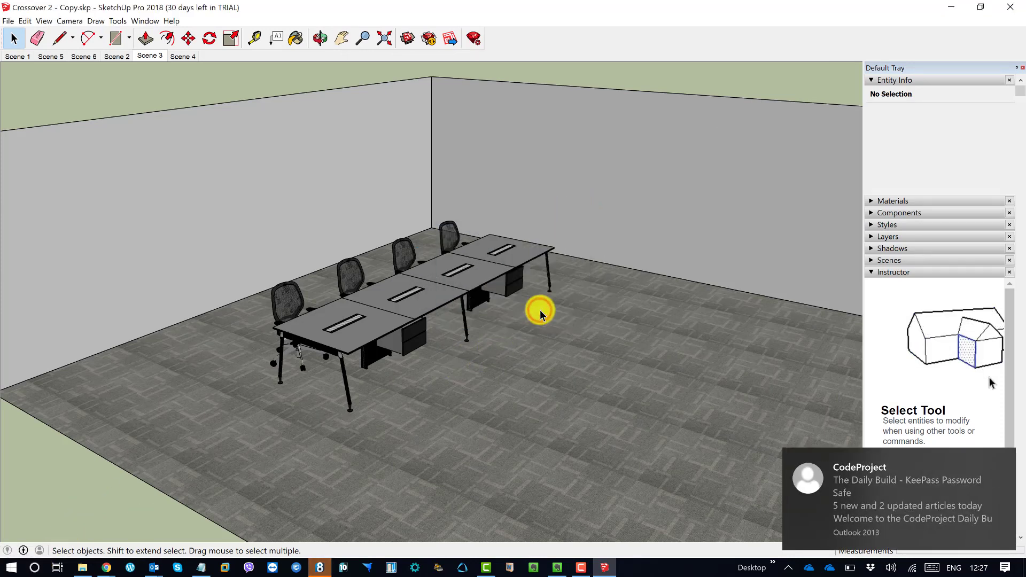
Export the 3D model as an IFC file named Crossover 2 - Copy.ifc, choosing to fix the model problem later
{"action": "left_click", "coordinate": [8, 21]}
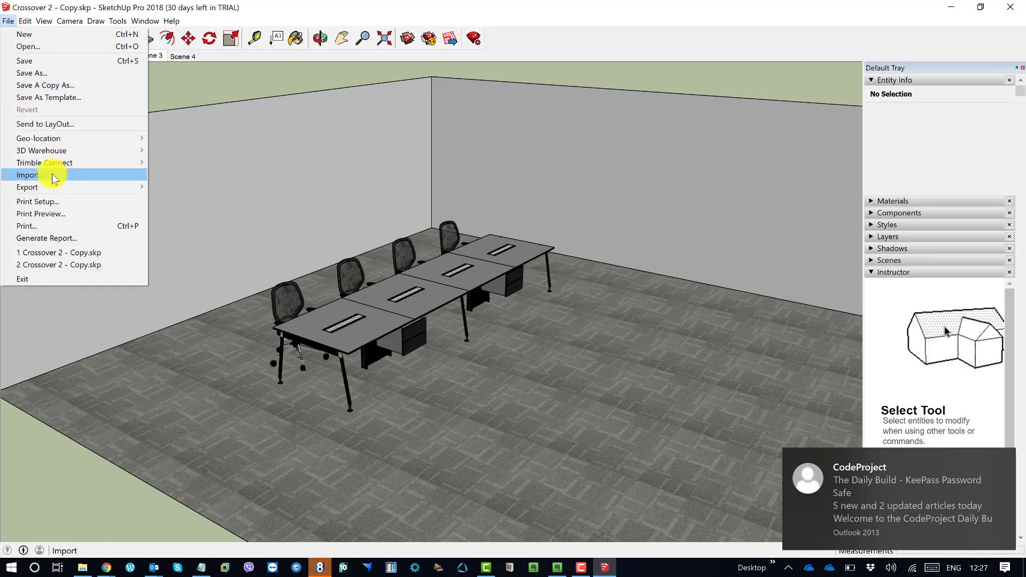
{"action": "mouse_move", "coordinate": [52, 187]}
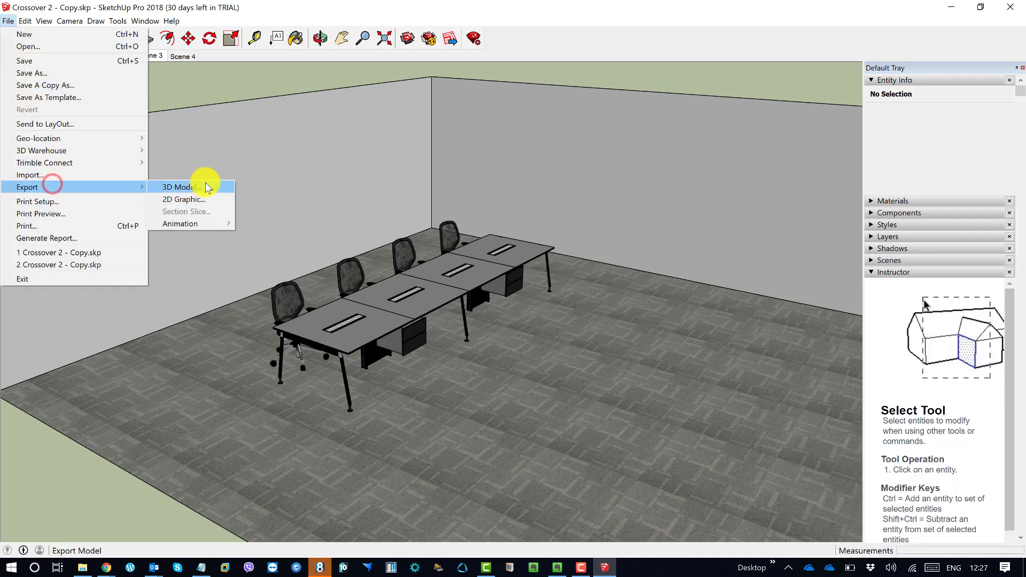
{"action": "left_click", "coordinate": [203, 183]}
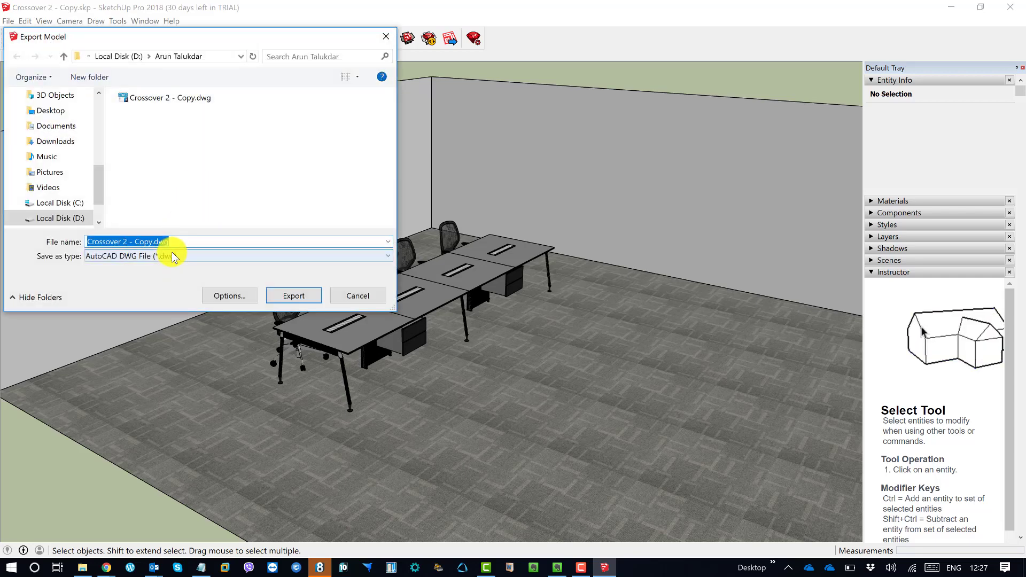
{"action": "left_click", "coordinate": [173, 256]}
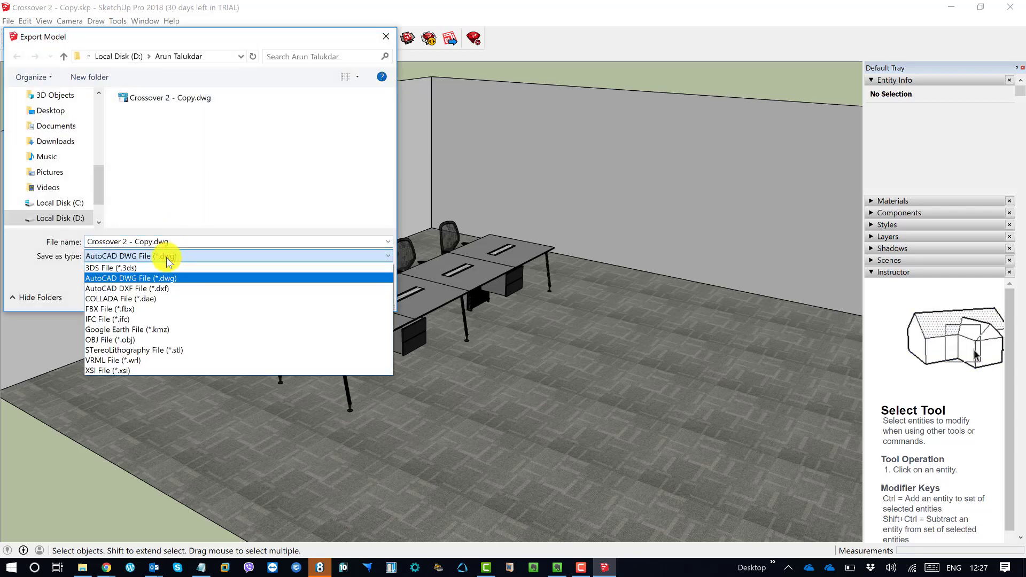
{"action": "left_click", "coordinate": [137, 320]}
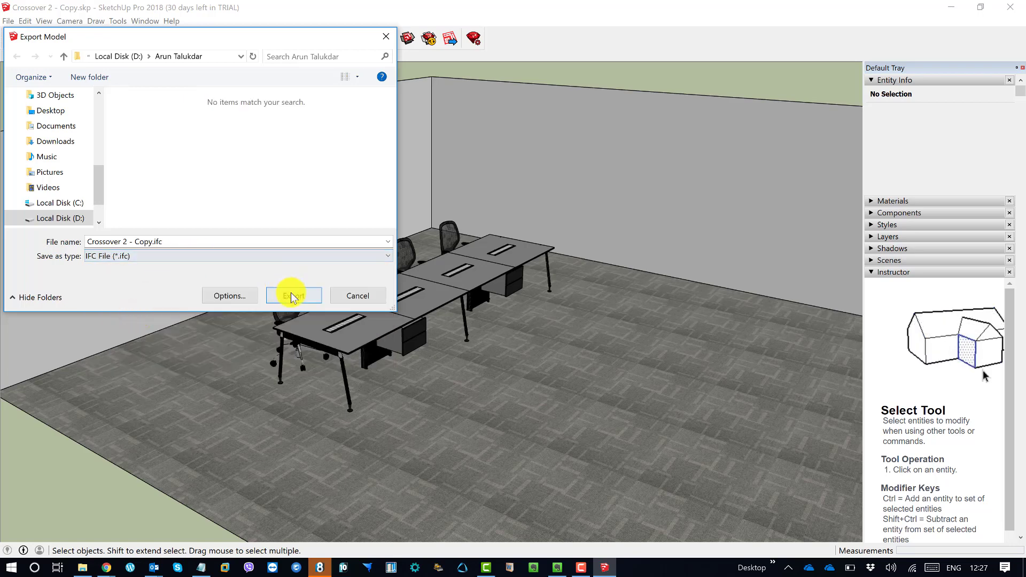
{"action": "left_click", "coordinate": [292, 297]}
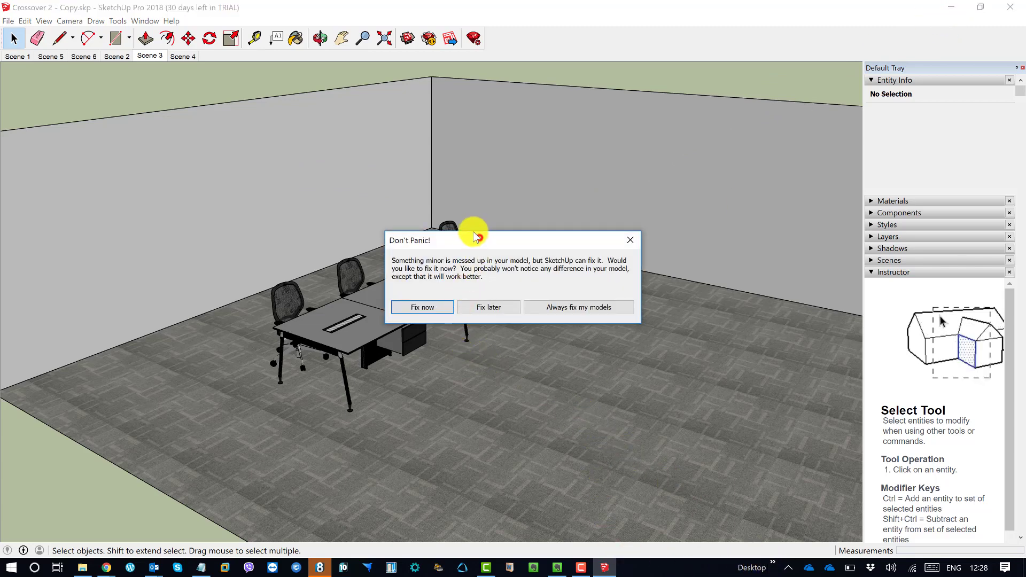
{"action": "left_click_drag", "start_coordinate": [479, 239], "coordinate": [469, 189]}
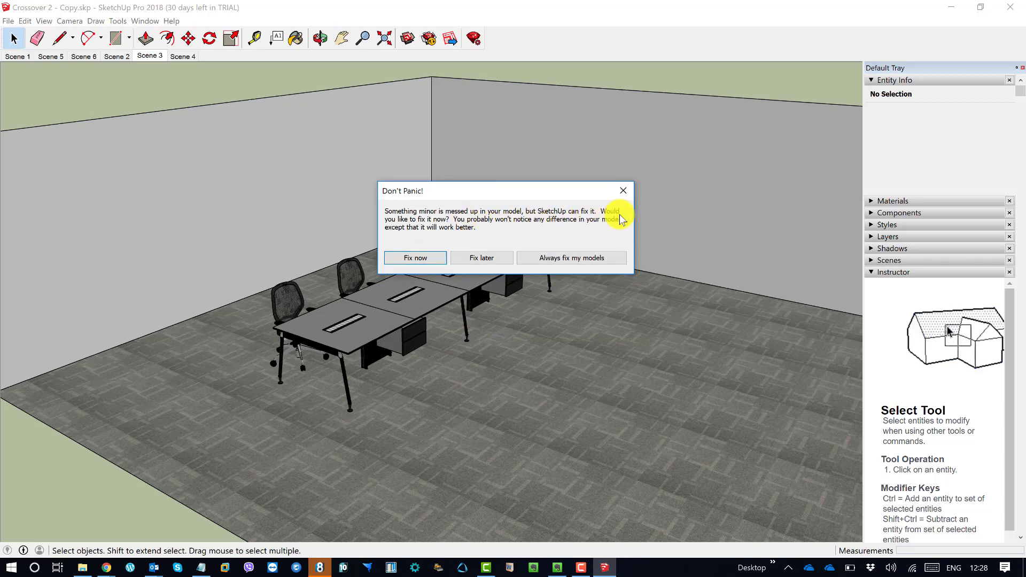
{"action": "left_click", "coordinate": [481, 254]}
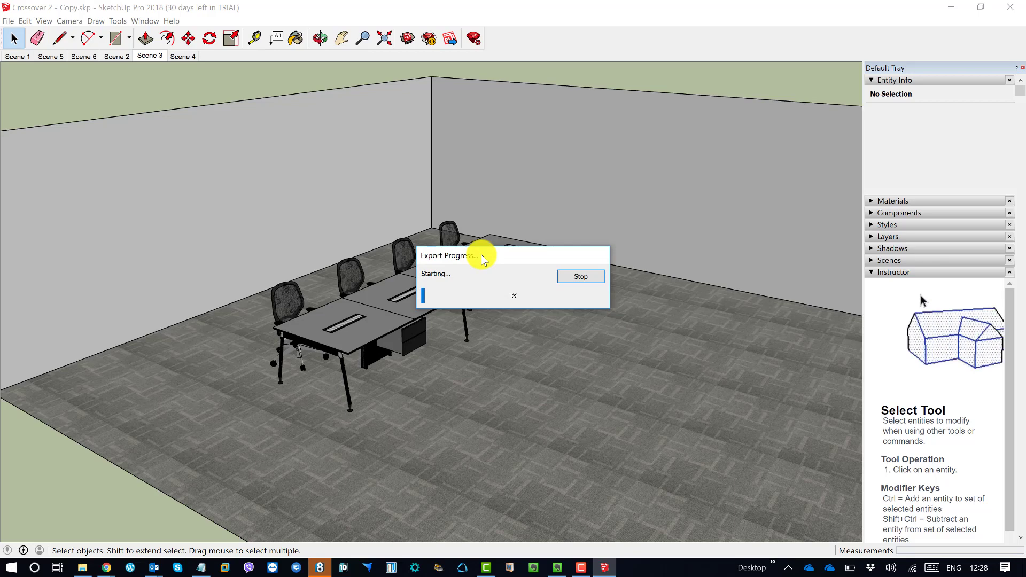
Search Windows for AutoCAD and launch AutoCAD 2018 - English
{"action": "left_click", "coordinate": [35, 567]}
{"action": "type", "text": "Au"}
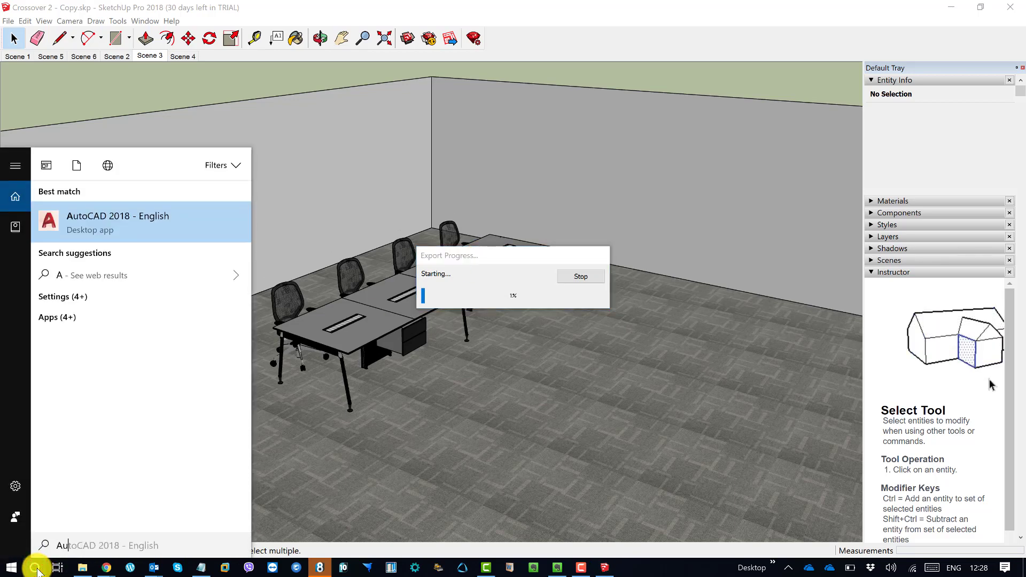
{"action": "type", "text": "toCAD"}
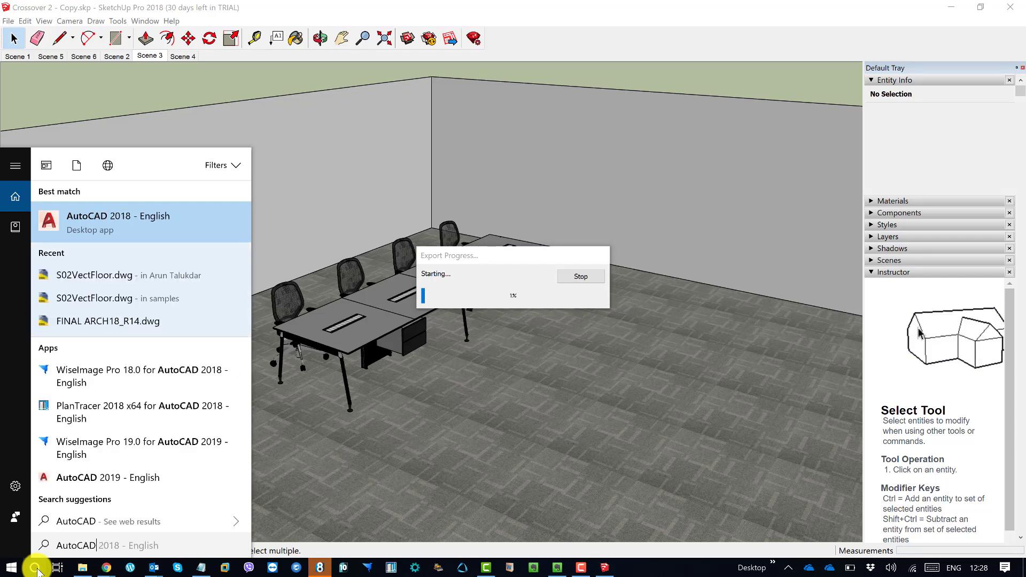
{"action": "left_click", "coordinate": [137, 216]}
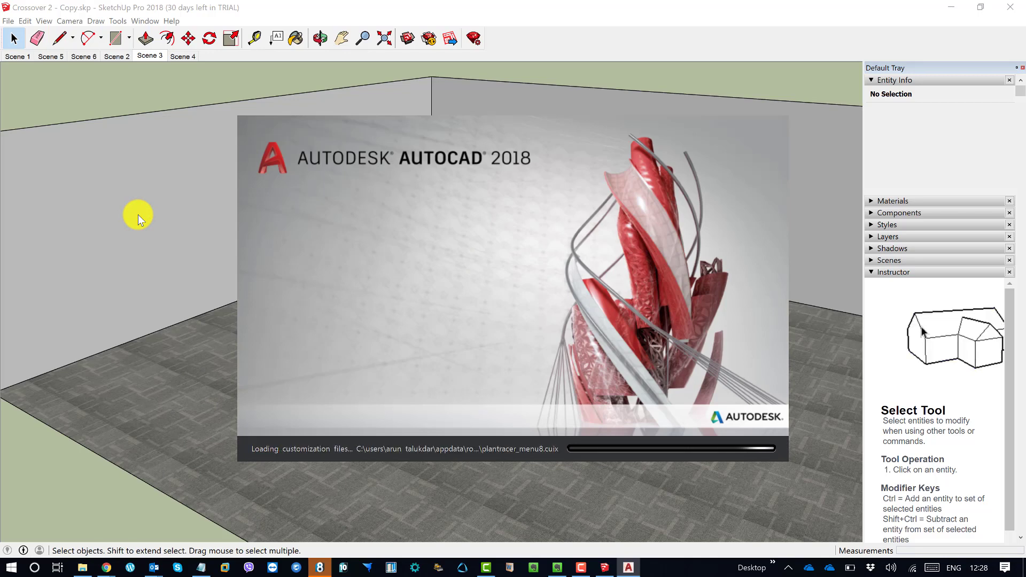
Switch to nanoCAD, check the sizes of the exported DXF and DWG files in File Explorer, and minimise the folder window
{"action": "left_click", "coordinate": [321, 566]}
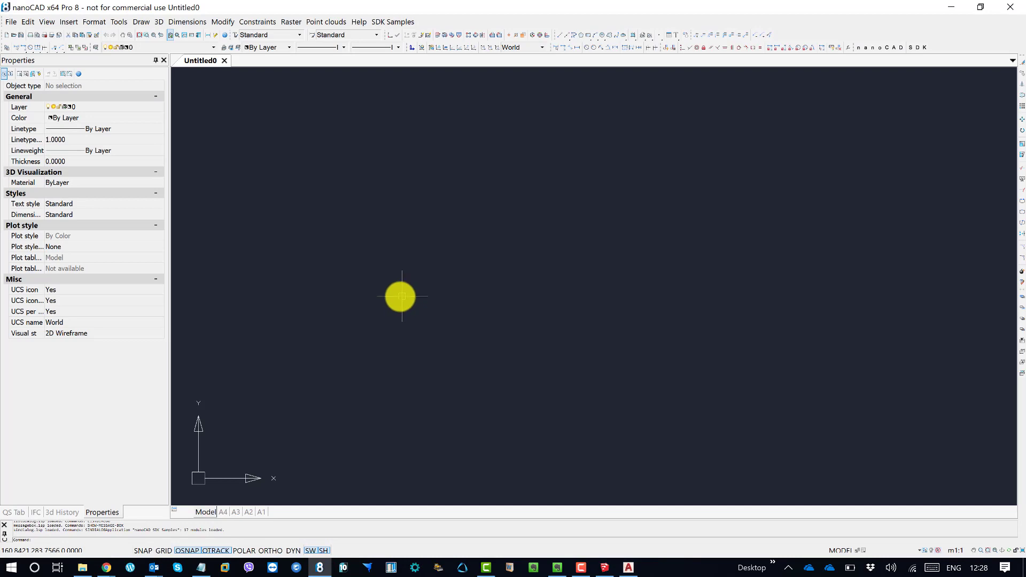
{"action": "left_click", "coordinate": [82, 568]}
{"action": "left_click_drag", "start_coordinate": [686, 240], "coordinate": [557, 121]}
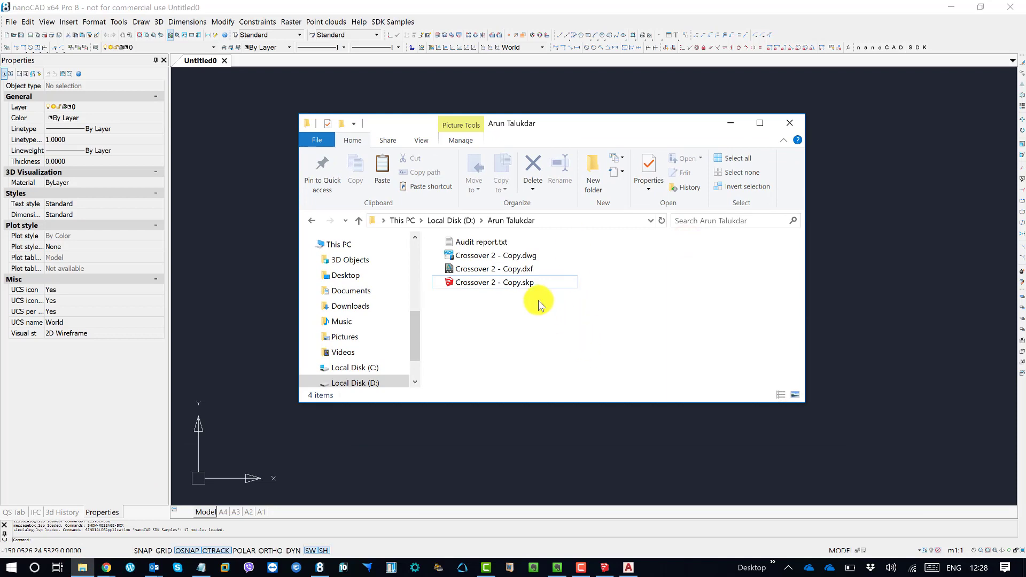
{"action": "left_click", "coordinate": [528, 270]}
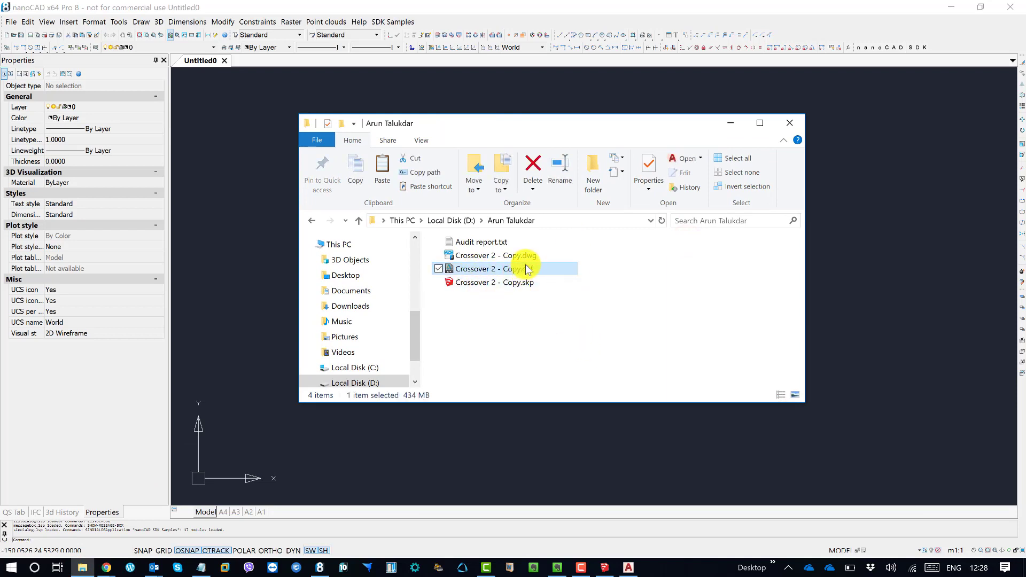
{"action": "left_click", "coordinate": [530, 259]}
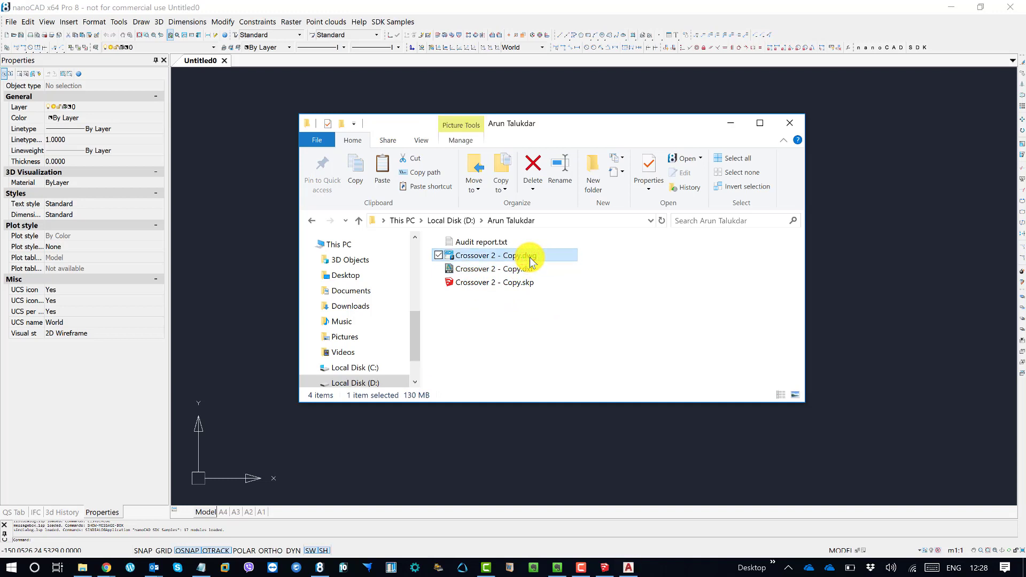
{"action": "left_click", "coordinate": [572, 339]}
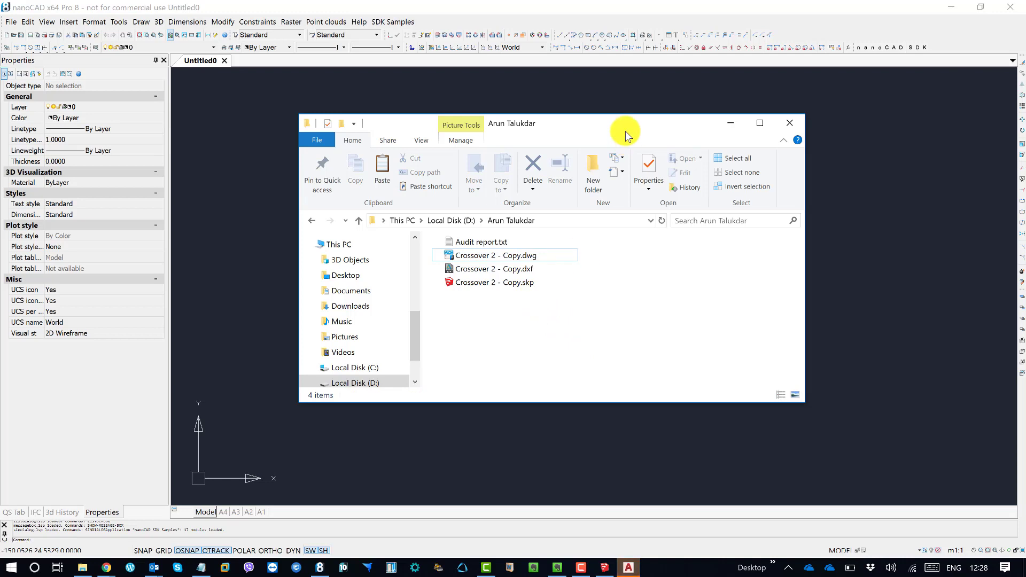
{"action": "left_click_drag", "start_coordinate": [625, 131], "coordinate": [541, 136]}
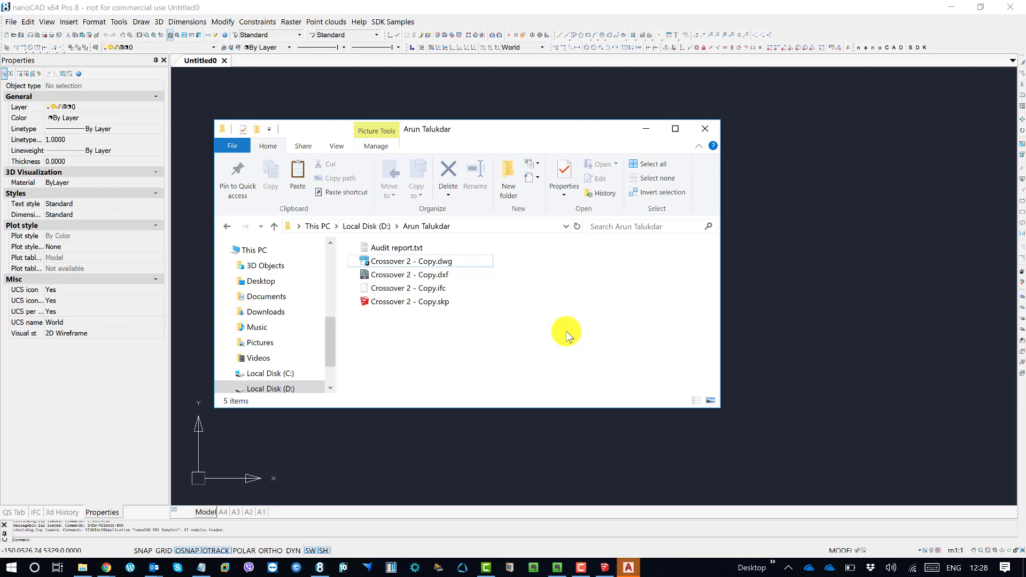
{"action": "left_click", "coordinate": [646, 131]}
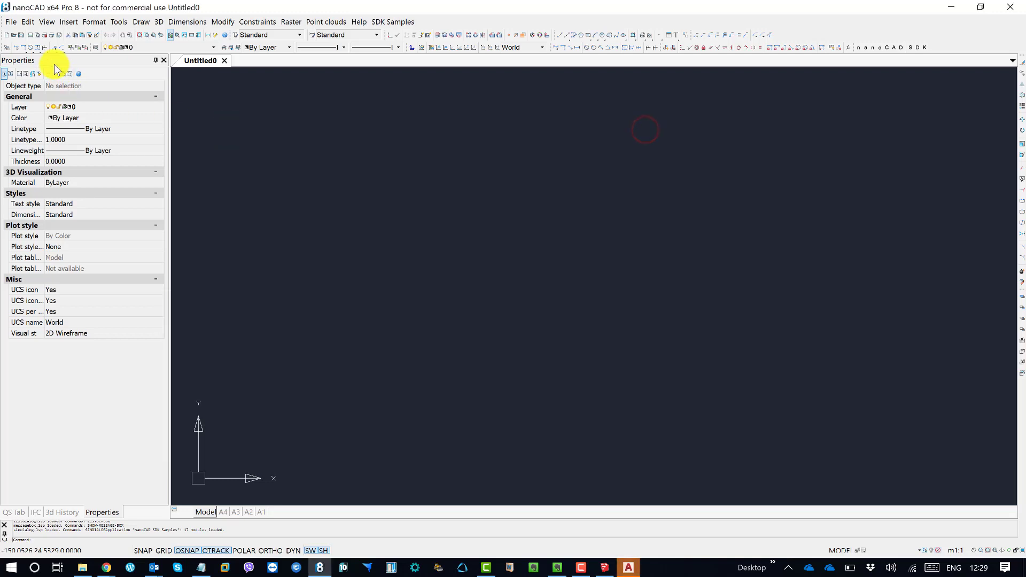
Open Crossover 2 - Copy.dwg in nanoCAD from the personally named folder on Local Disk (D:)
{"action": "left_click", "coordinate": [12, 23]}
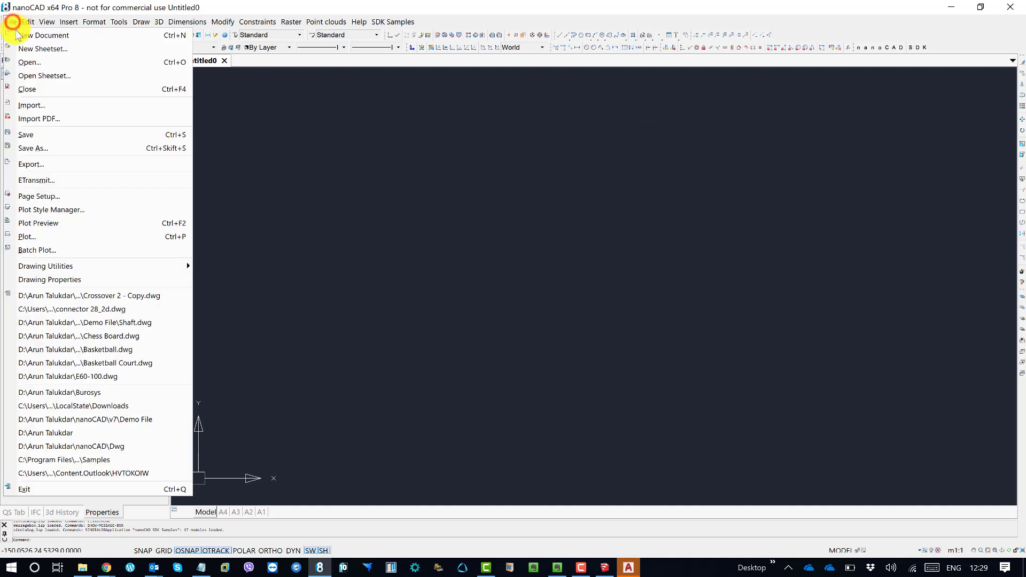
{"action": "left_click", "coordinate": [25, 60]}
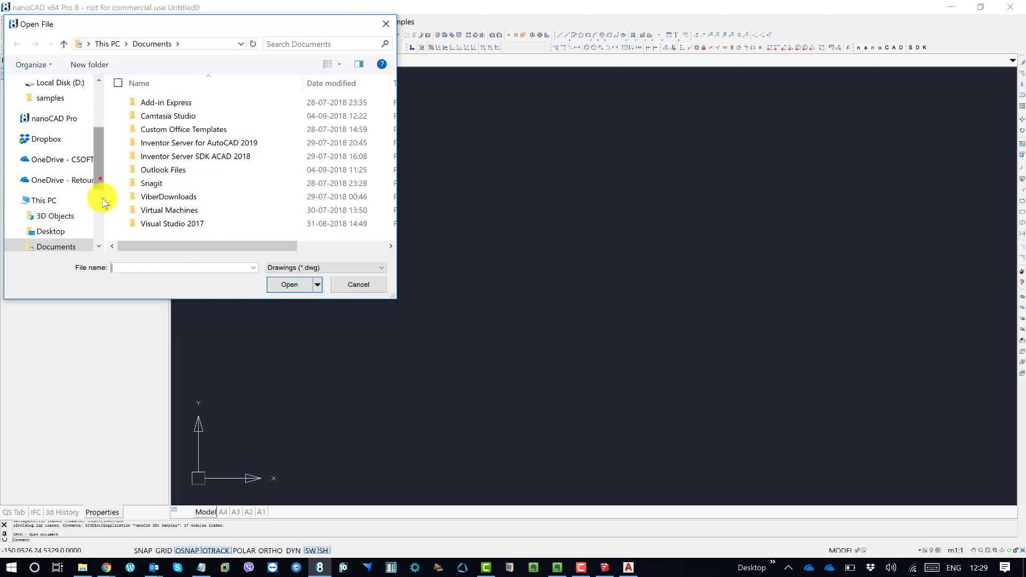
{"action": "scroll", "coordinate": [104, 202], "scroll_direction": "down", "scroll_amount": 3}
{"action": "left_click", "coordinate": [80, 206]}
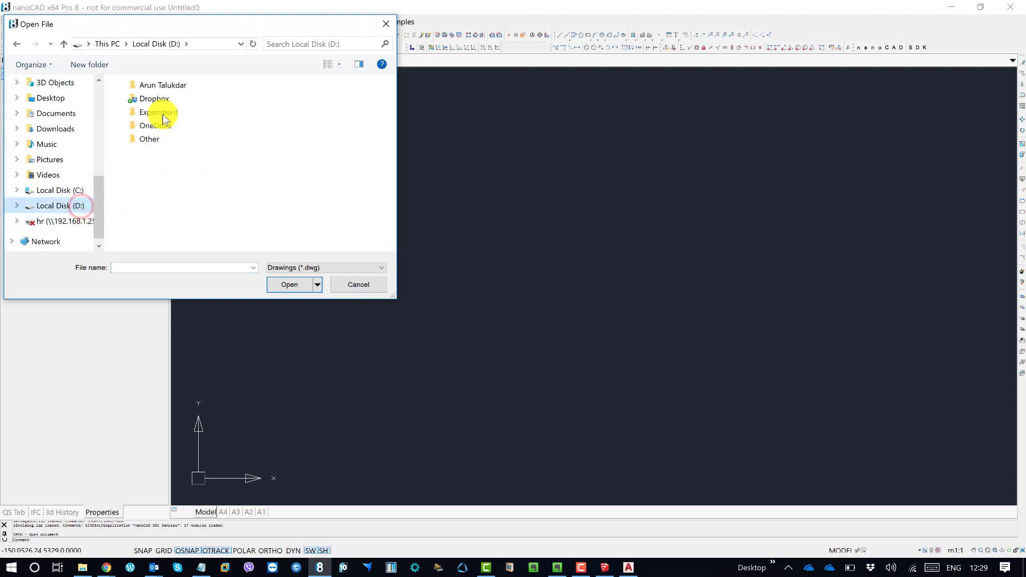
{"action": "double_click", "coordinate": [172, 87]}
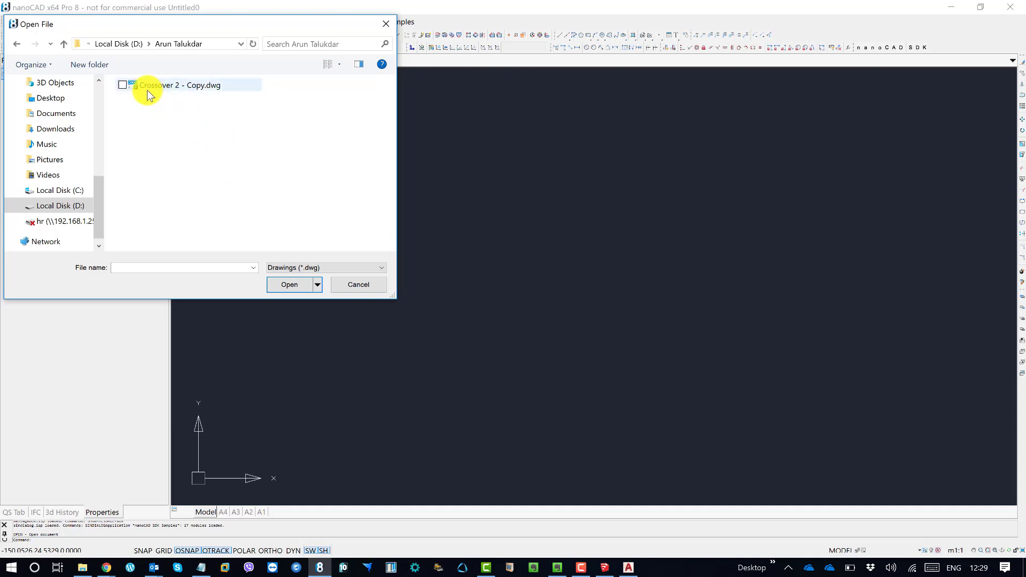
{"action": "left_click", "coordinate": [206, 86]}
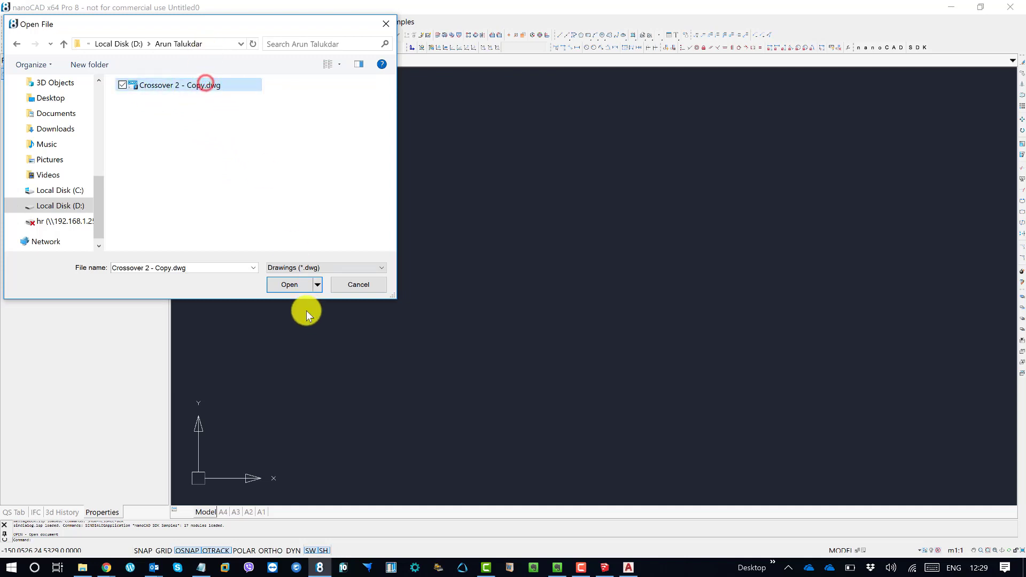
{"action": "left_click", "coordinate": [291, 283]}
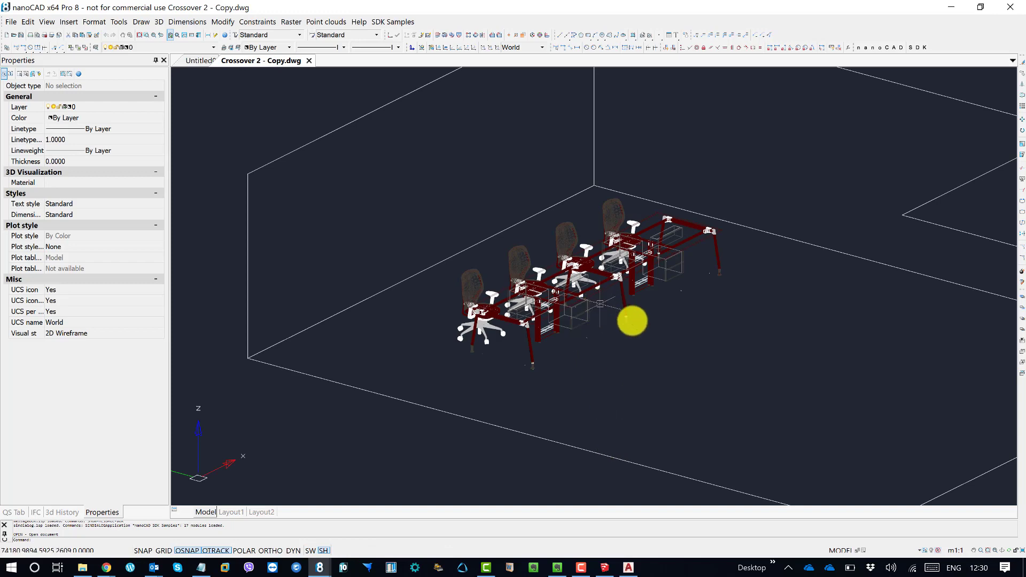
Examine the wireframe desks and chairs of the opened drawing up close and as a whole
{"action": "middle_click_drag", "start_coordinate": [634, 342], "coordinate": [588, 370]}
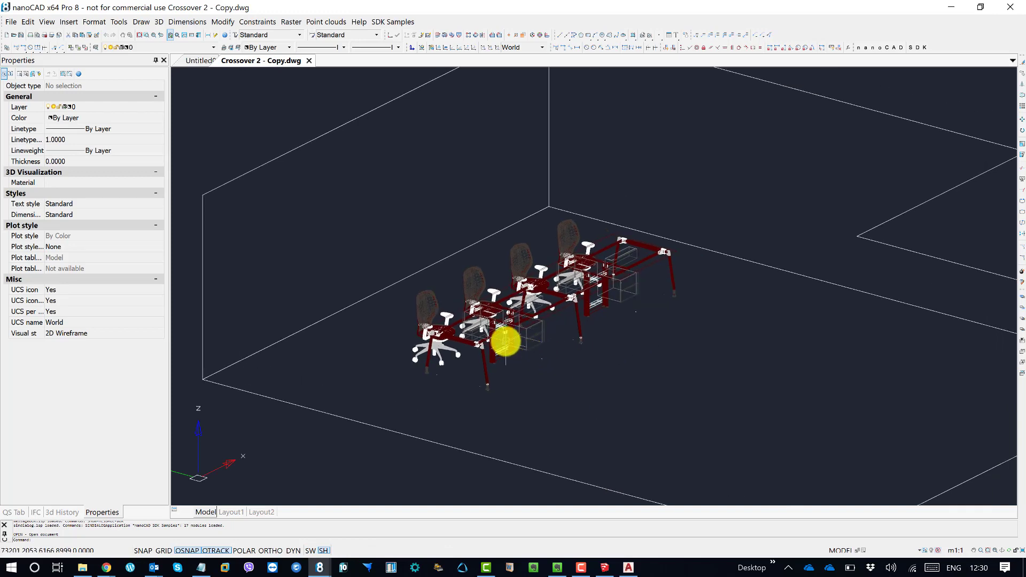
{"action": "scroll", "coordinate": [505, 341], "scroll_direction": "up", "scroll_amount": 3}
{"action": "middle_click_drag", "start_coordinate": [634, 363], "coordinate": [621, 374]}
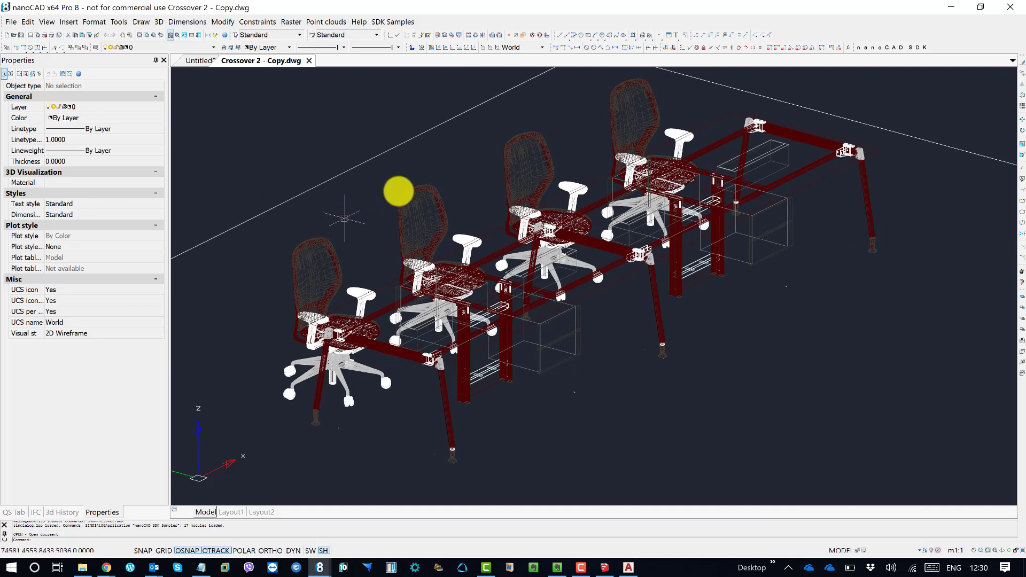
{"action": "scroll", "coordinate": [399, 212], "scroll_direction": "up", "scroll_amount": 2}
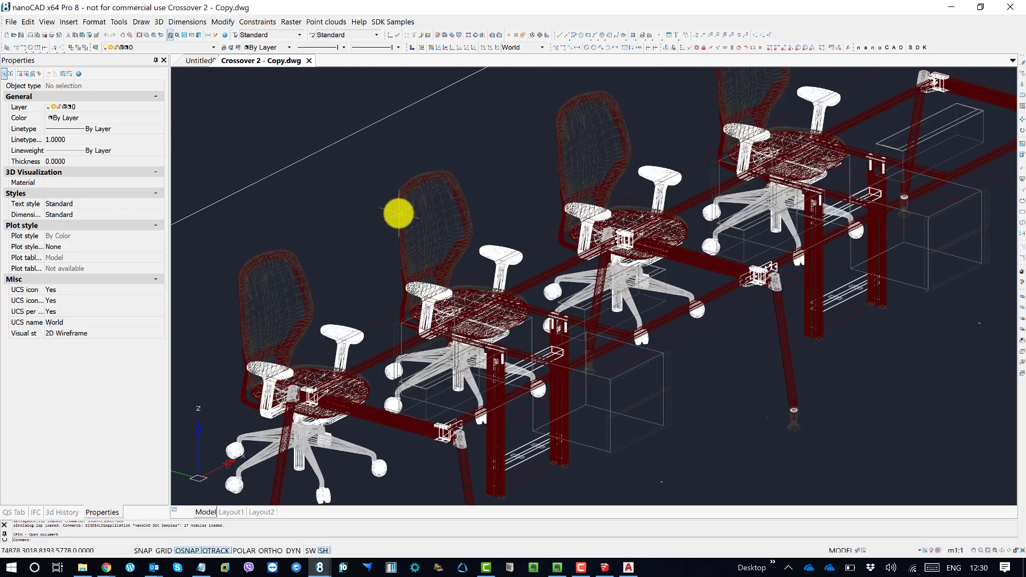
{"action": "scroll", "coordinate": [693, 341], "scroll_direction": "down", "scroll_amount": 3}
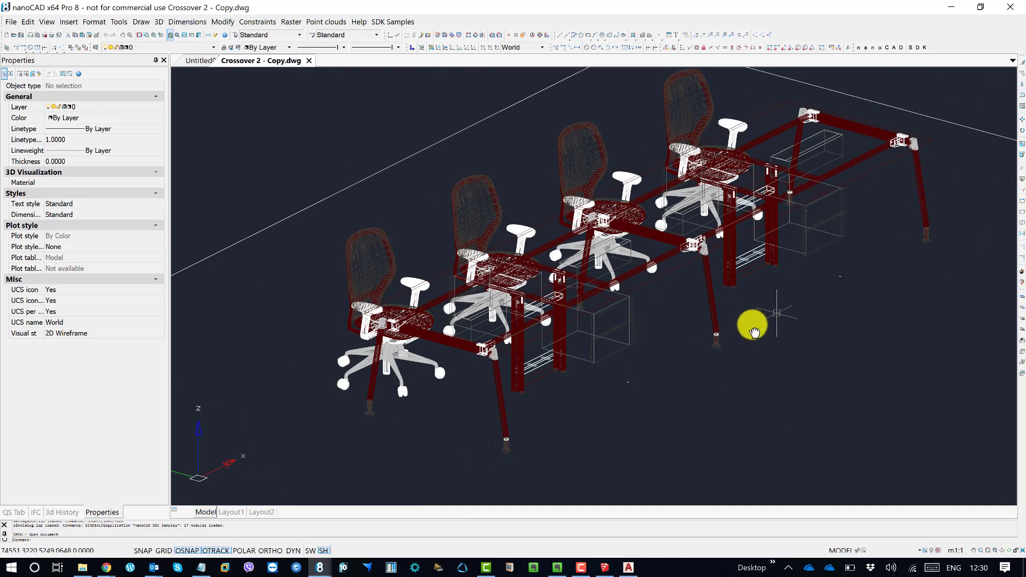
{"action": "middle_click_drag", "start_coordinate": [751, 323], "coordinate": [728, 327]}
{"action": "scroll", "coordinate": [635, 322], "scroll_direction": "up", "scroll_amount": 1}
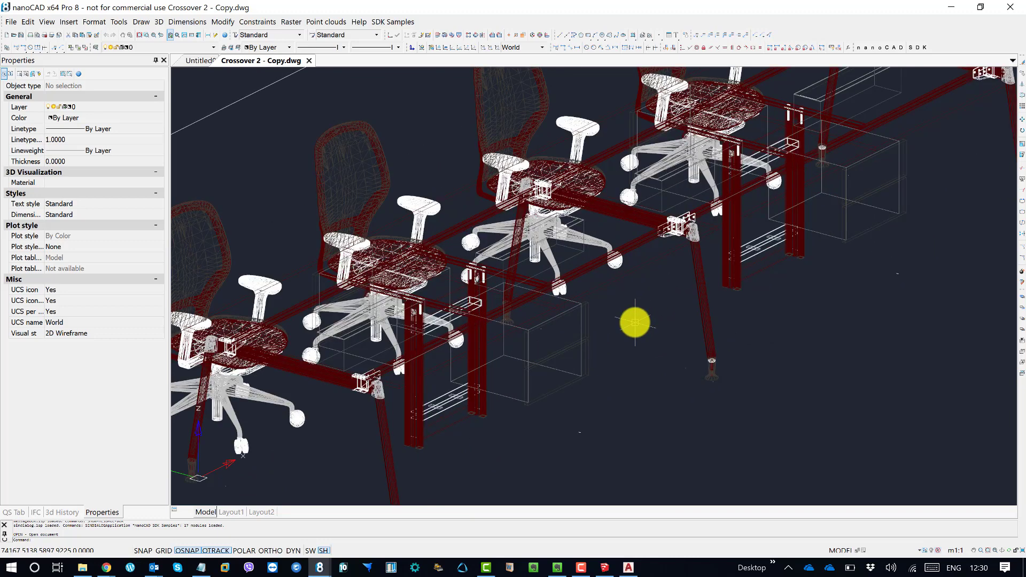
{"action": "scroll", "coordinate": [683, 298], "scroll_direction": "up", "scroll_amount": 2}
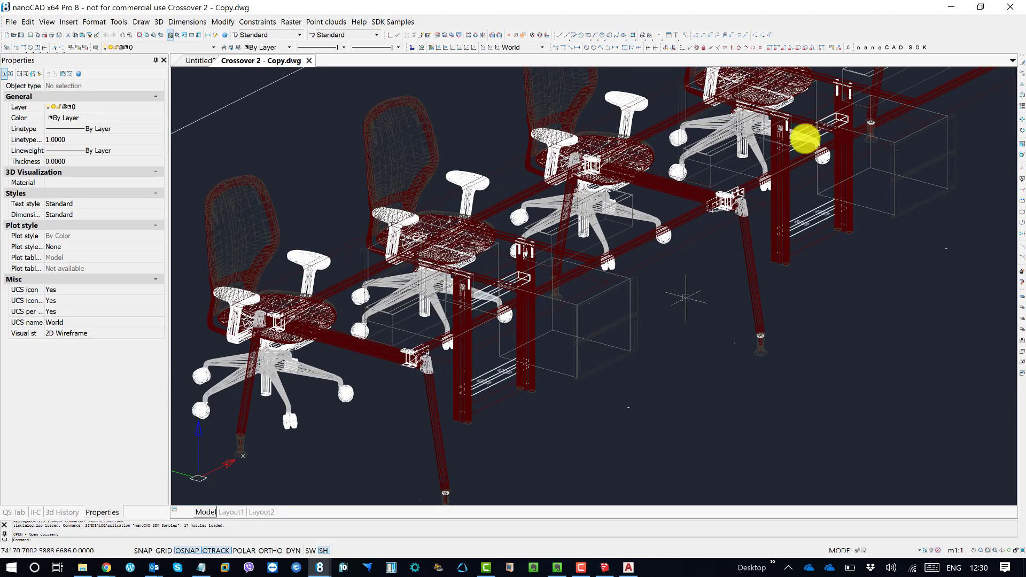
Minimise nanoCAD and open Crossover 2 - Copy.dwg read-only in AutoCAD from the personally named folder on Local Disk (D:), accepting the foreign DWG
{"action": "left_click", "coordinate": [949, 7]}
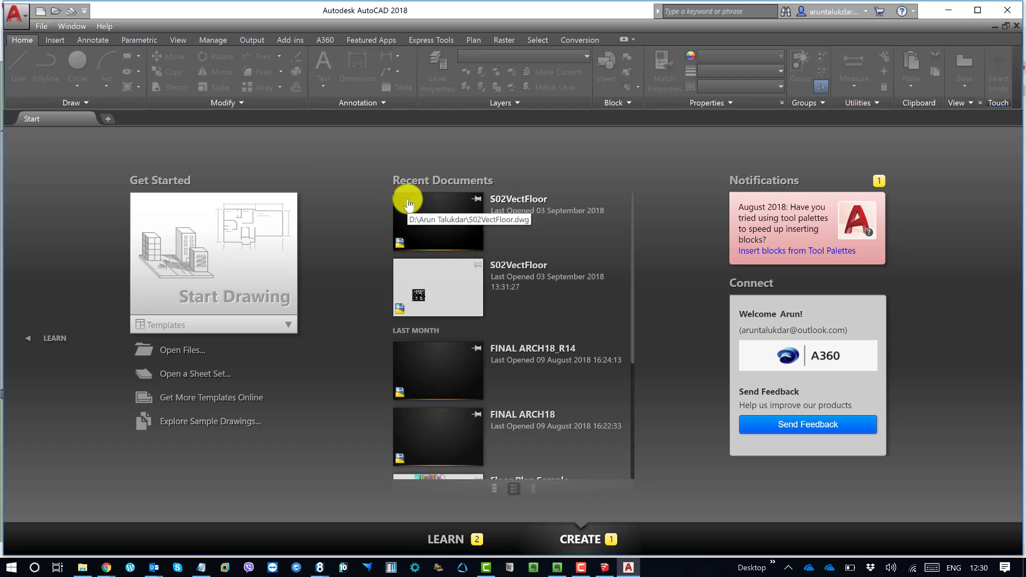
{"action": "left_click", "coordinate": [41, 28]}
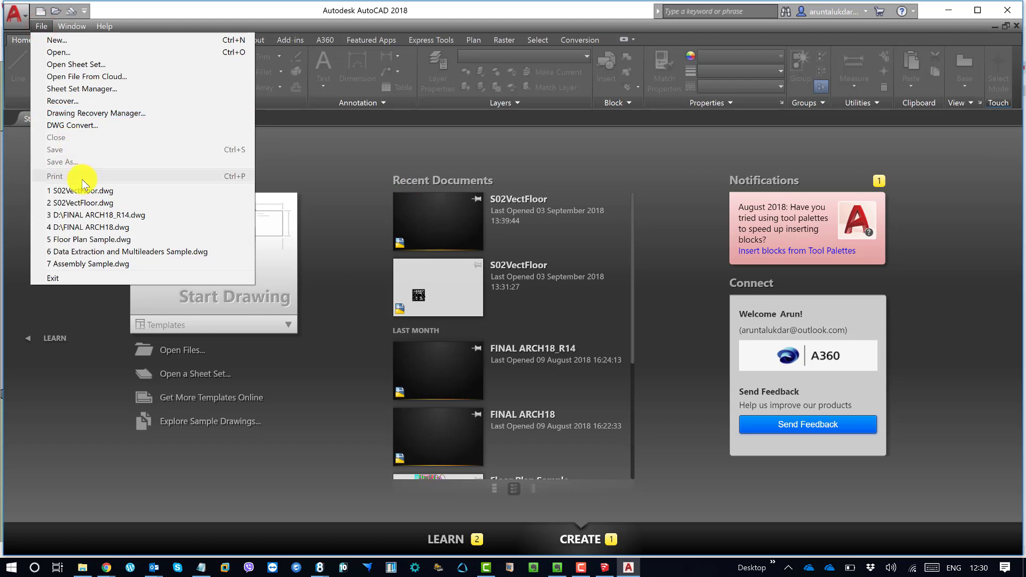
{"action": "left_click", "coordinate": [66, 53]}
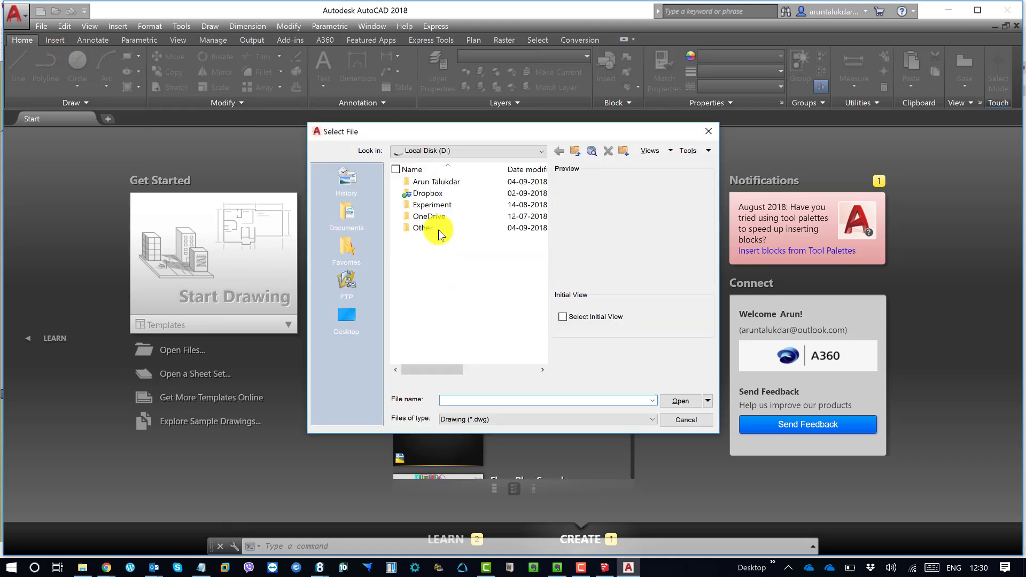
{"action": "double_click", "coordinate": [439, 182]}
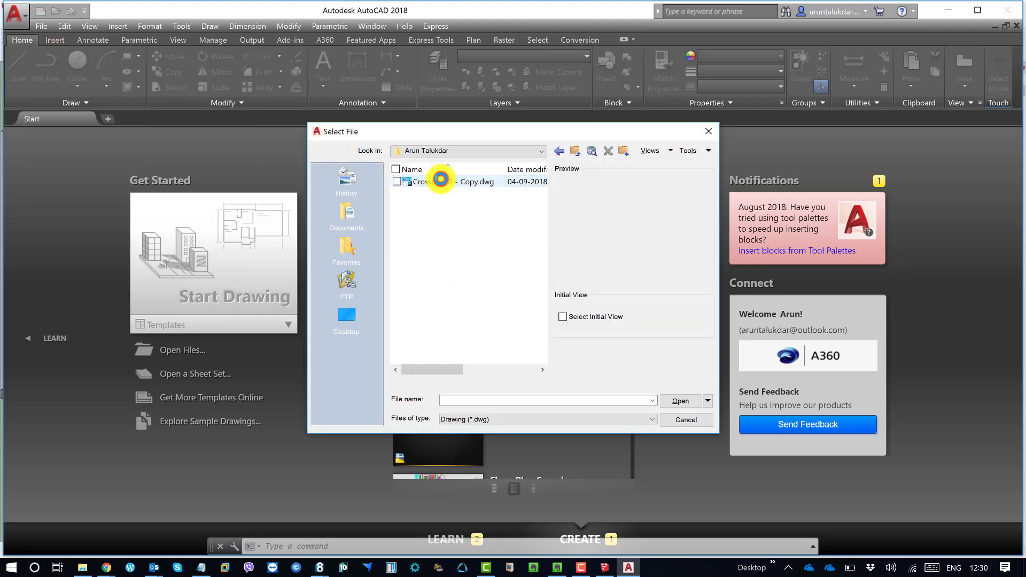
{"action": "left_click", "coordinate": [472, 182]}
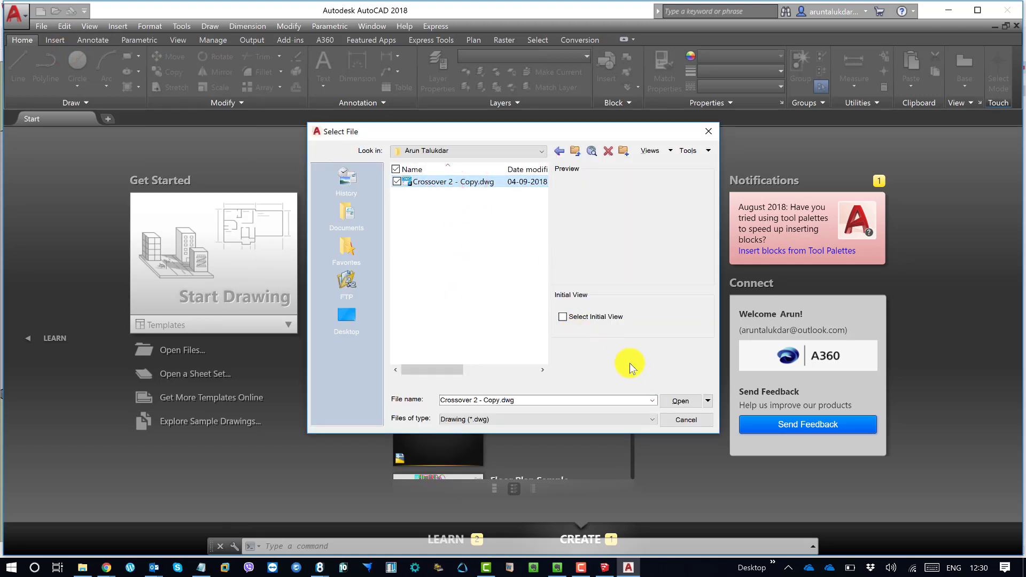
{"action": "left_click", "coordinate": [681, 401]}
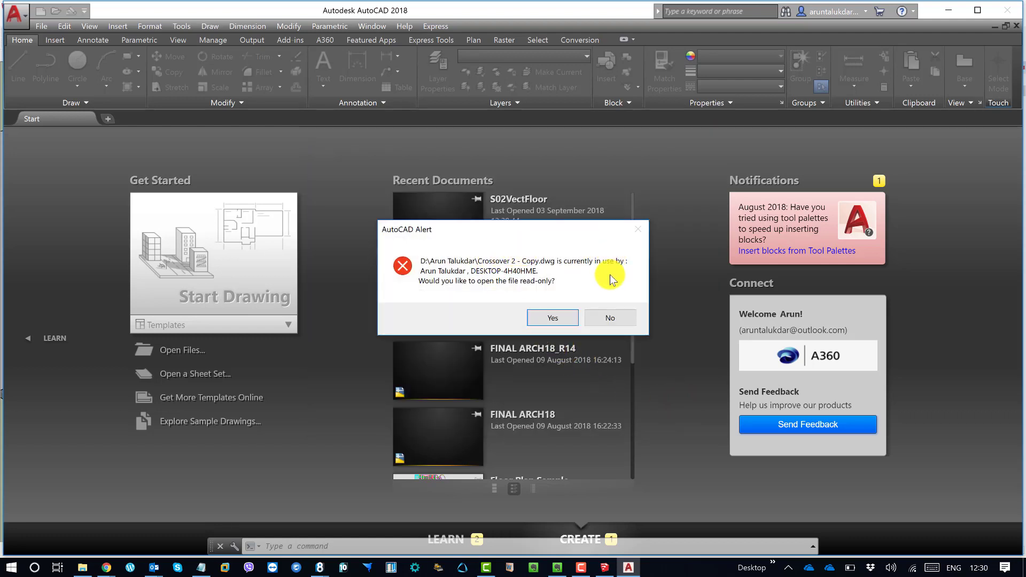
{"action": "left_click", "coordinate": [549, 318]}
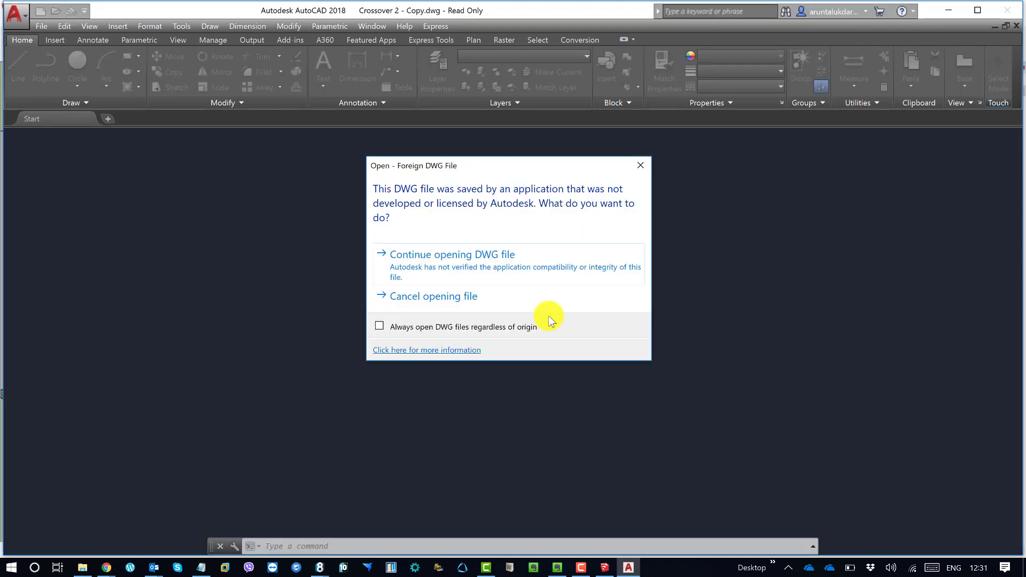
{"action": "left_click", "coordinate": [532, 275]}
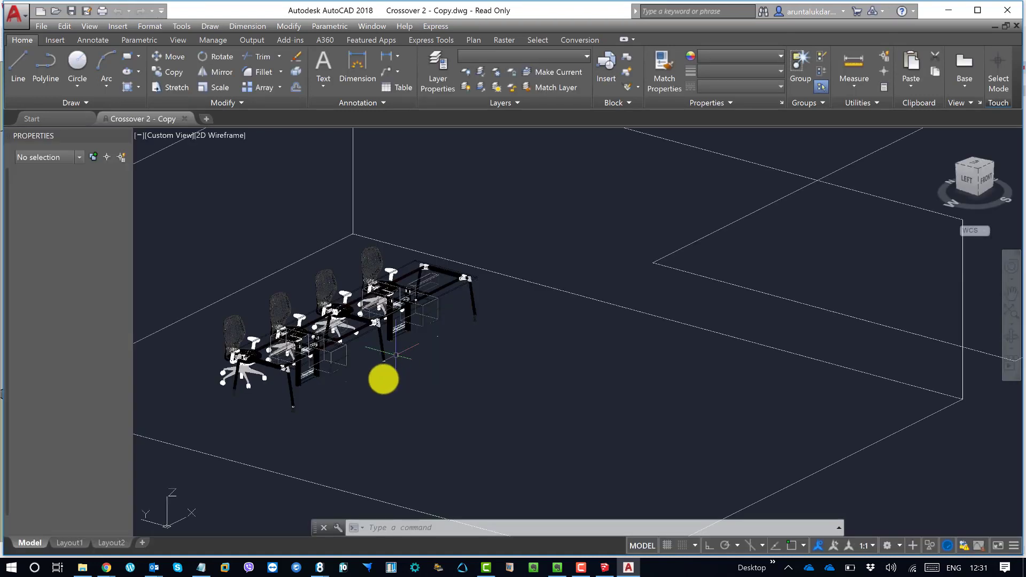
Look closer at the desks and chairs in AutoCAD, then restore its window and narrow it to about half the screen width
{"action": "middle_click_drag", "start_coordinate": [378, 383], "coordinate": [540, 359]}
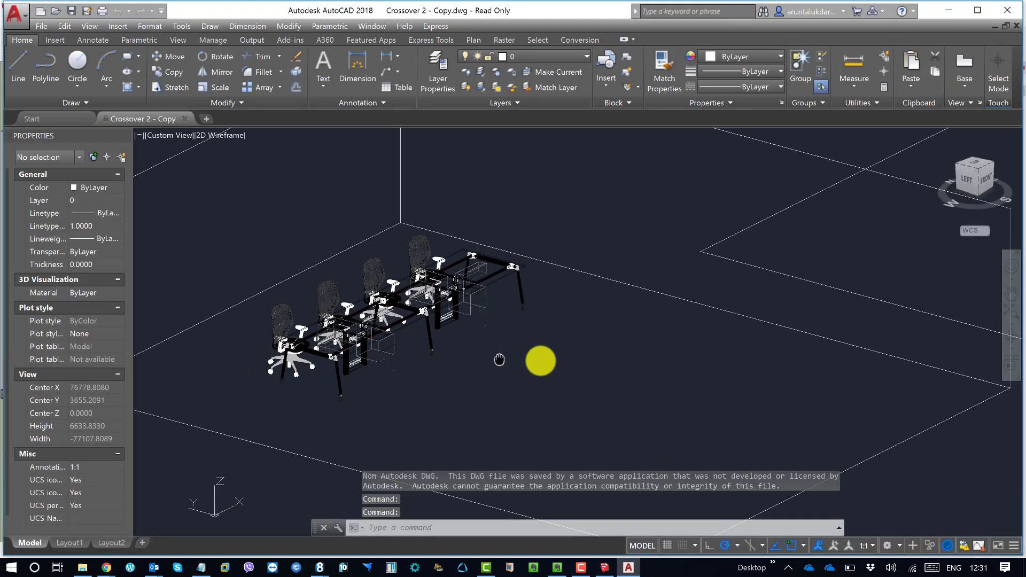
{"action": "scroll", "coordinate": [503, 315], "scroll_direction": "up", "scroll_amount": 4}
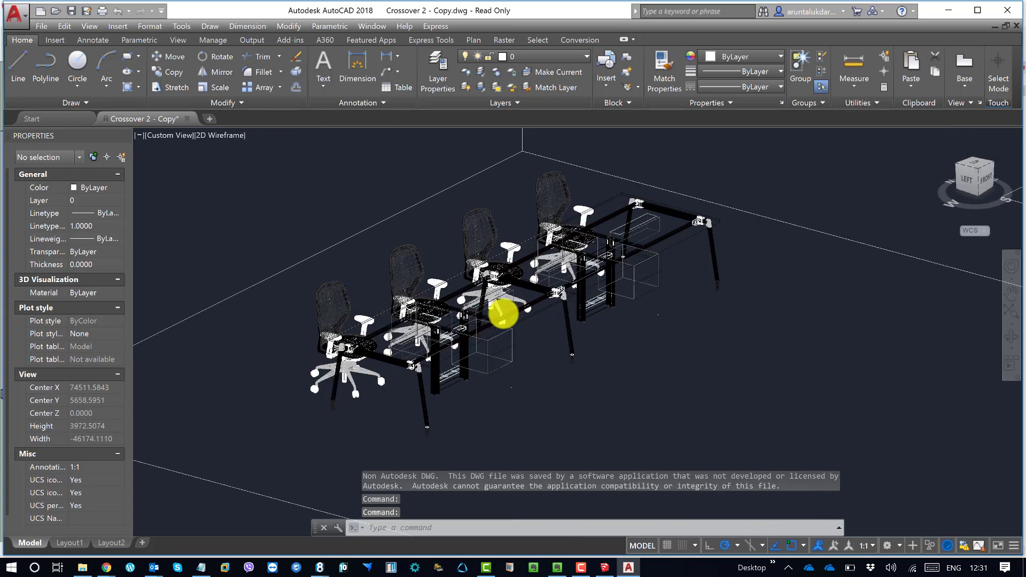
{"action": "left_click", "coordinate": [977, 11]}
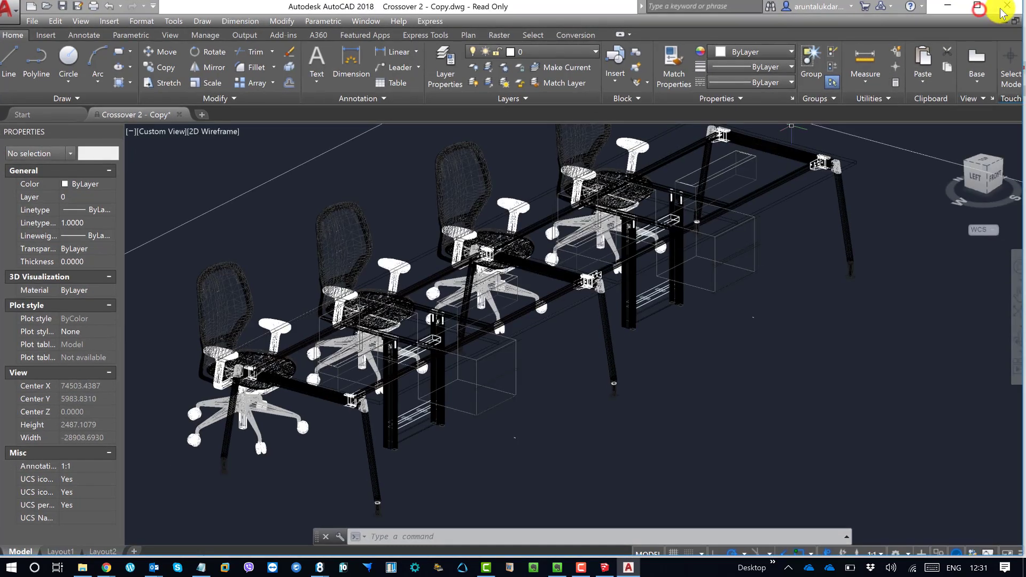
{"action": "left_click", "coordinate": [980, 8]}
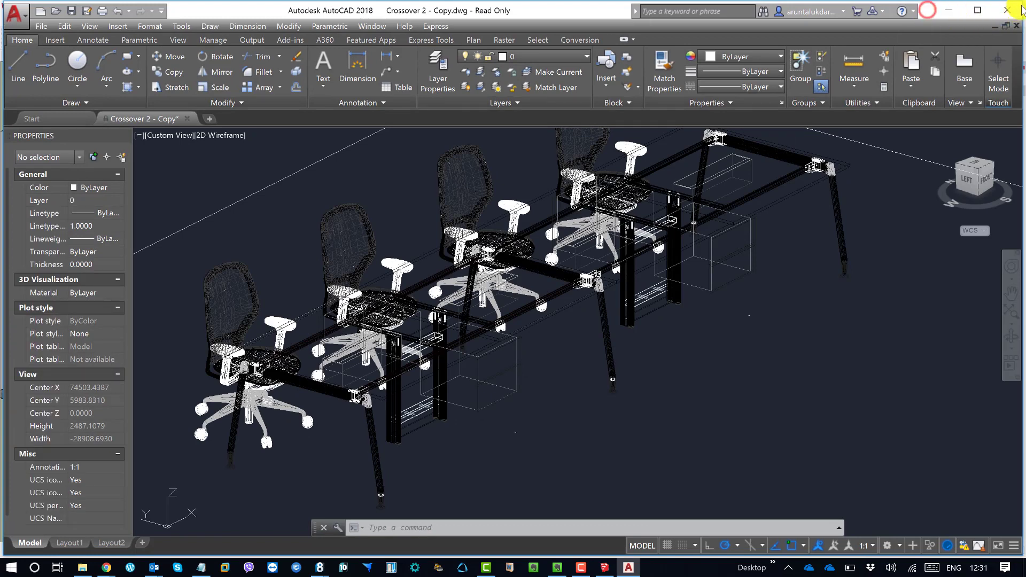
{"action": "mouse_move", "coordinate": [1022, 5]}
{"action": "left_mouse_down"}
{"action": "mouse_move", "coordinate": [854, 64]}
{"action": "mouse_move", "coordinate": [723, 83]}
{"action": "mouse_move", "coordinate": [625, 69]}
{"action": "mouse_move", "coordinate": [529, 20]}
{"action": "mouse_move", "coordinate": [476, 16]}
{"action": "mouse_move", "coordinate": [476, 5]}
{"action": "mouse_move", "coordinate": [500, 7]}
{"action": "left_mouse_up"}
{"action": "scroll", "coordinate": [367, 225], "scroll_direction": "up", "scroll_amount": 3}
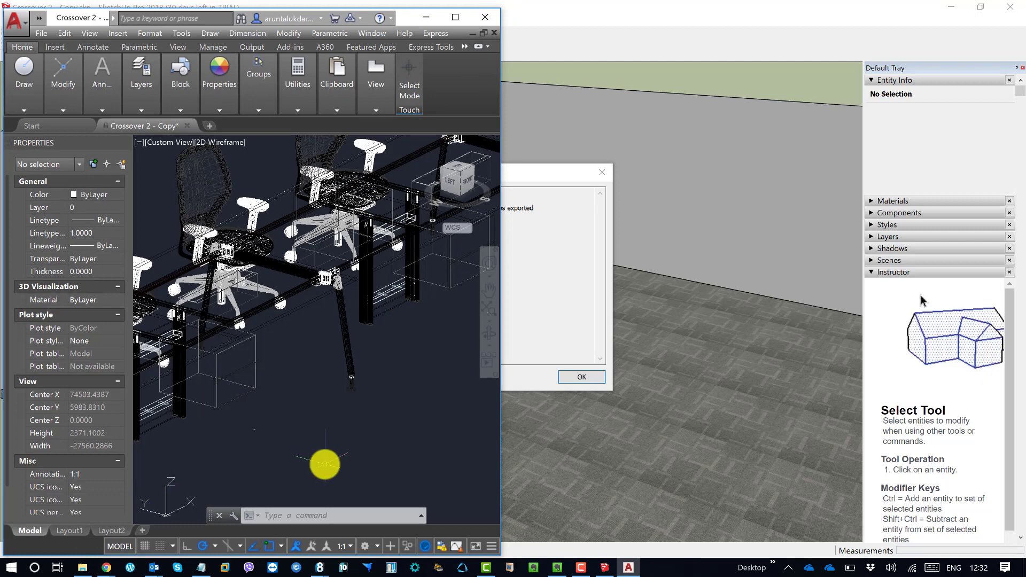
Switch to the nanoCAD window showing Crossover 2 - Copy.dwg, restore it to a smaller size and move it so it only partly covers AutoCAD
{"action": "left_click", "coordinate": [321, 569]}
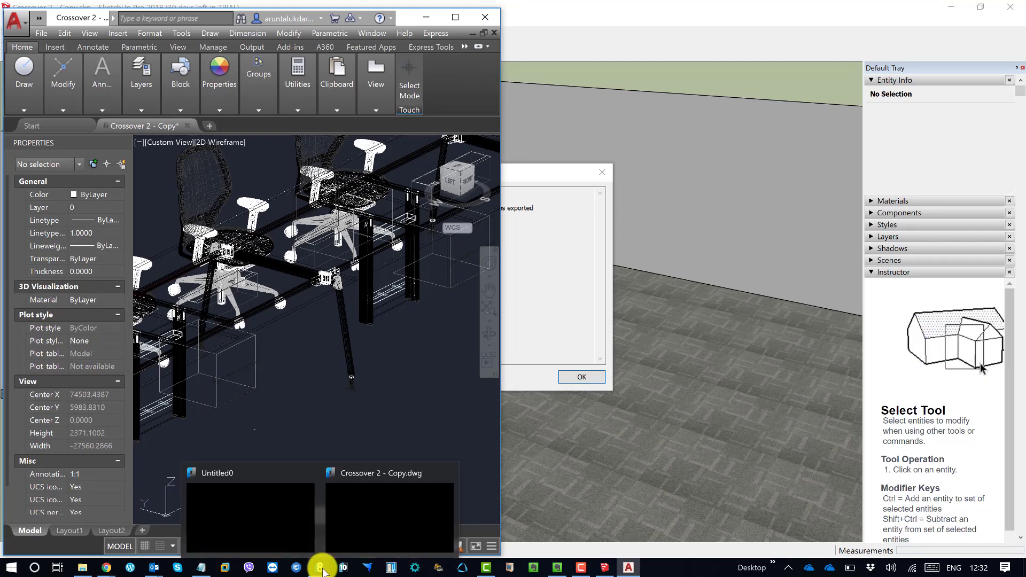
{"action": "left_click", "coordinate": [393, 510]}
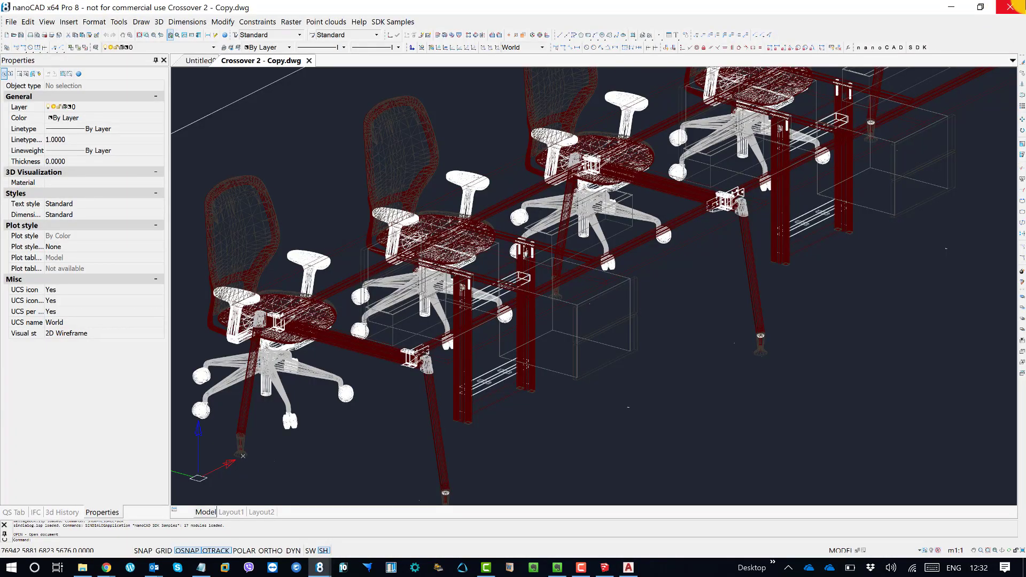
{"action": "left_click", "coordinate": [981, 7]}
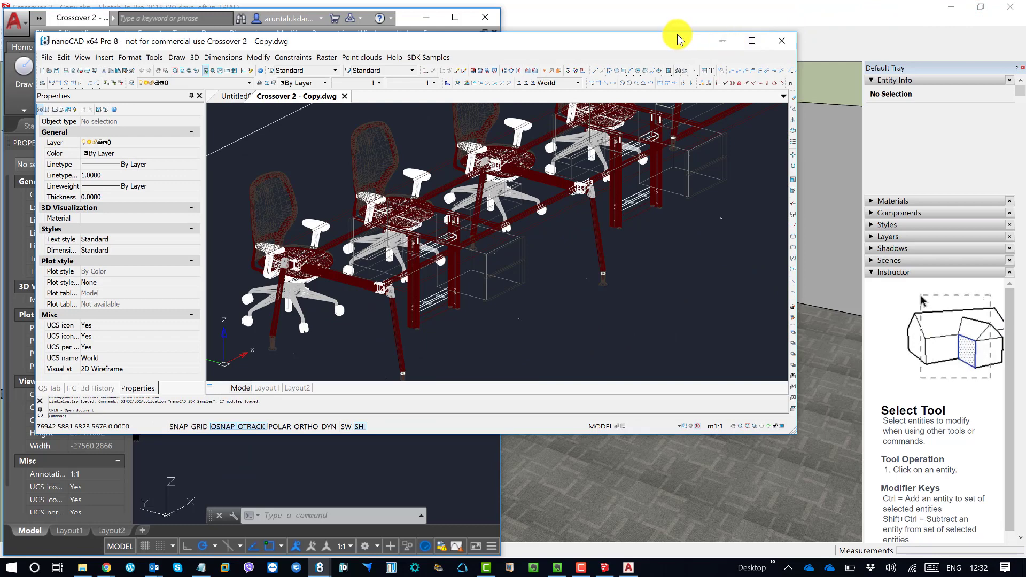
{"action": "double_click", "coordinate": [676, 33]}
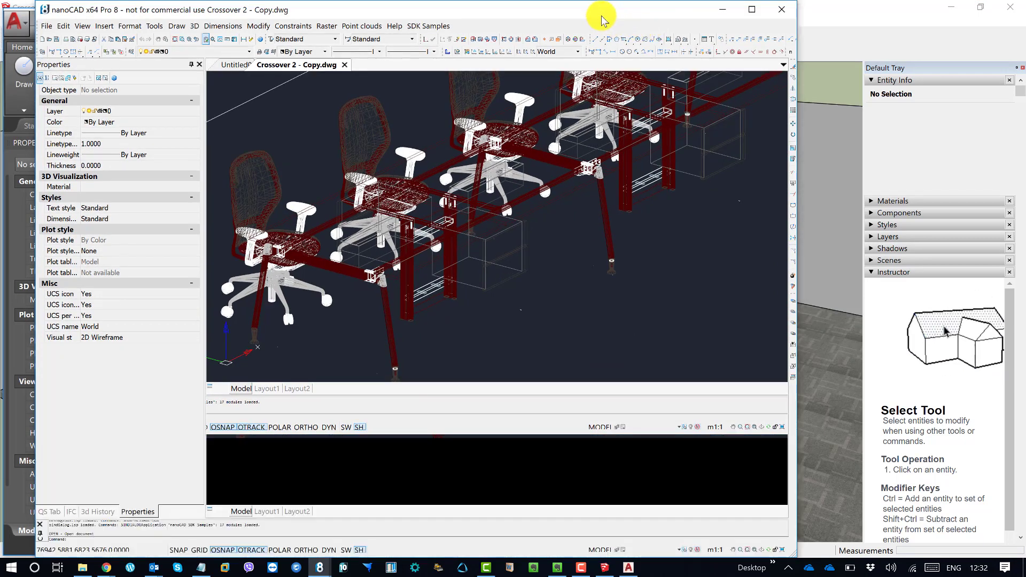
{"action": "left_click_drag", "start_coordinate": [591, 7], "coordinate": [722, 104]}
{"action": "left_click_drag", "start_coordinate": [737, 140], "coordinate": [751, 210]}
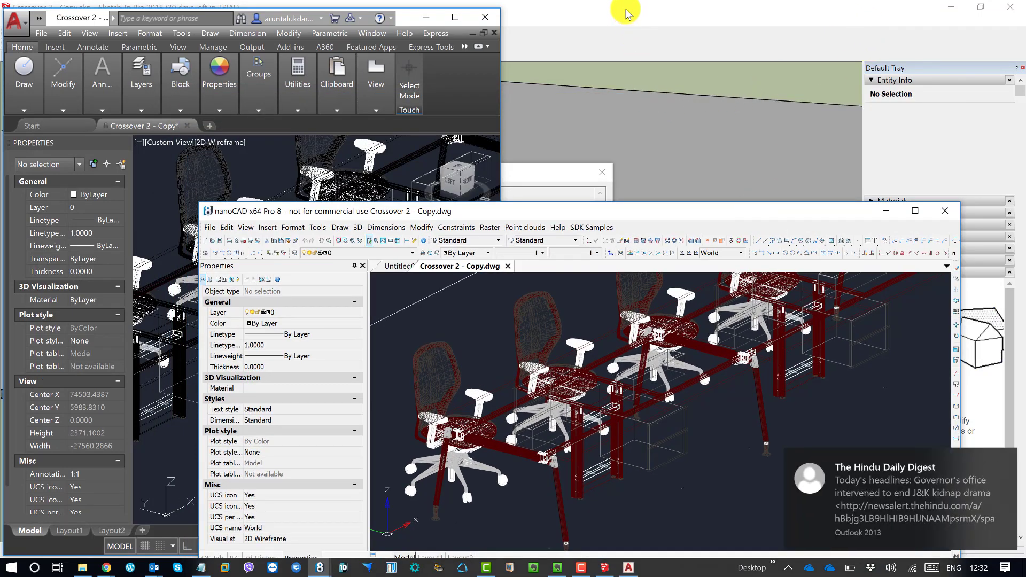
Switch to SketchUp, dismiss the IFC export results, and shrink and reposition its window among the two CAD windows
{"action": "left_click", "coordinate": [605, 566]}
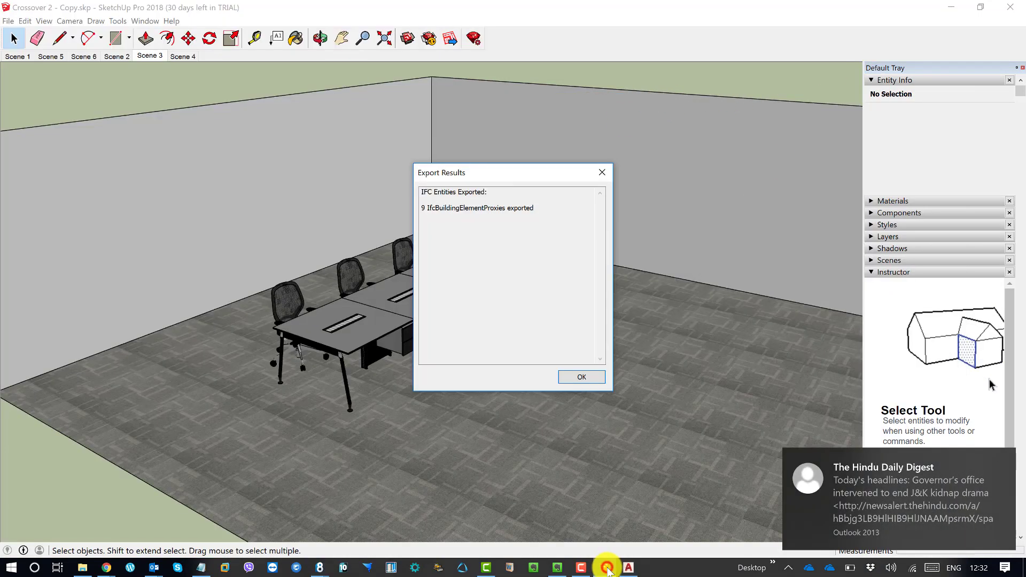
{"action": "left_click", "coordinate": [588, 377]}
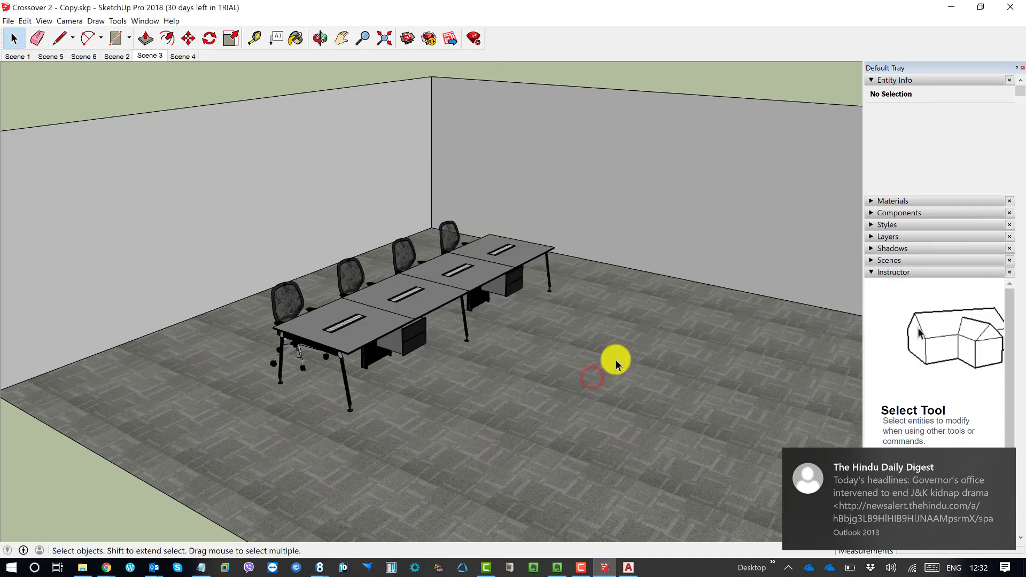
{"action": "left_click", "coordinate": [981, 10]}
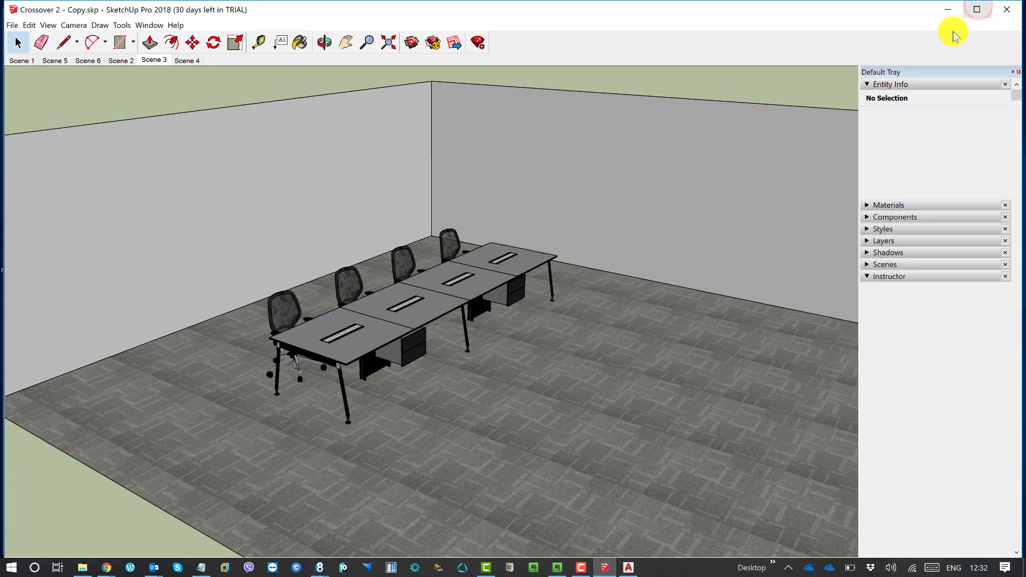
{"action": "left_click_drag", "start_coordinate": [1023, 4], "coordinate": [790, 115]}
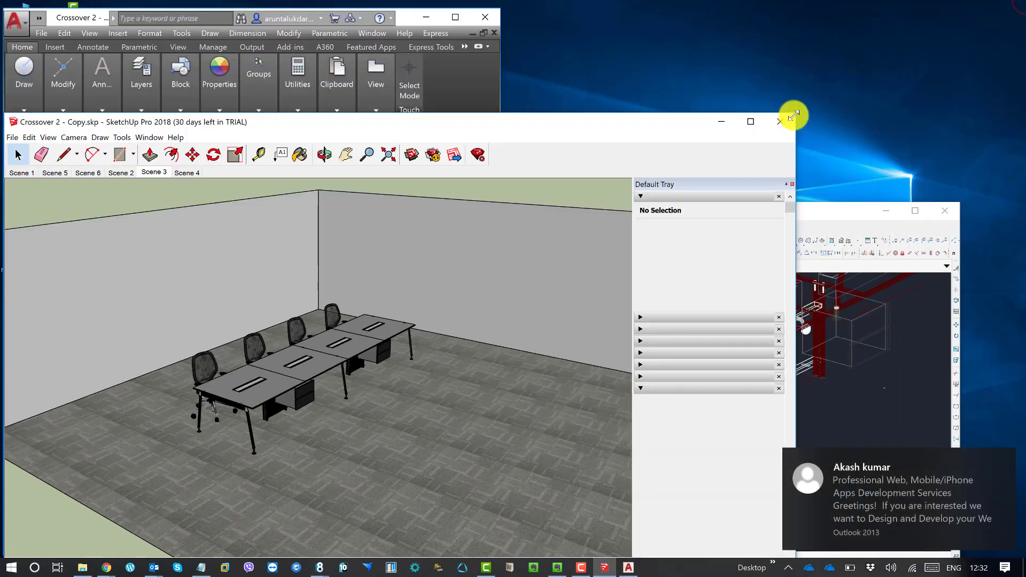
{"action": "mouse_move", "coordinate": [650, 119]}
{"action": "left_mouse_down"}
{"action": "mouse_move", "coordinate": [737, 75]}
{"action": "mouse_move", "coordinate": [650, 76]}
{"action": "mouse_move", "coordinate": [647, 149]}
{"action": "left_mouse_up"}
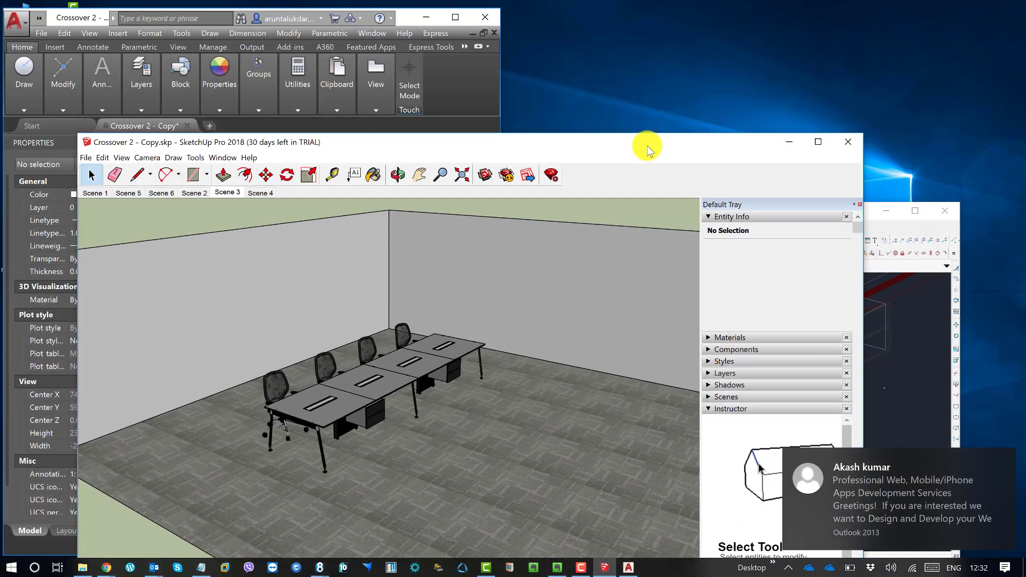
Bring nanoCAD forward, move its window beside AutoCAD, and widen the AutoCAD window slightly
{"action": "left_click", "coordinate": [933, 359]}
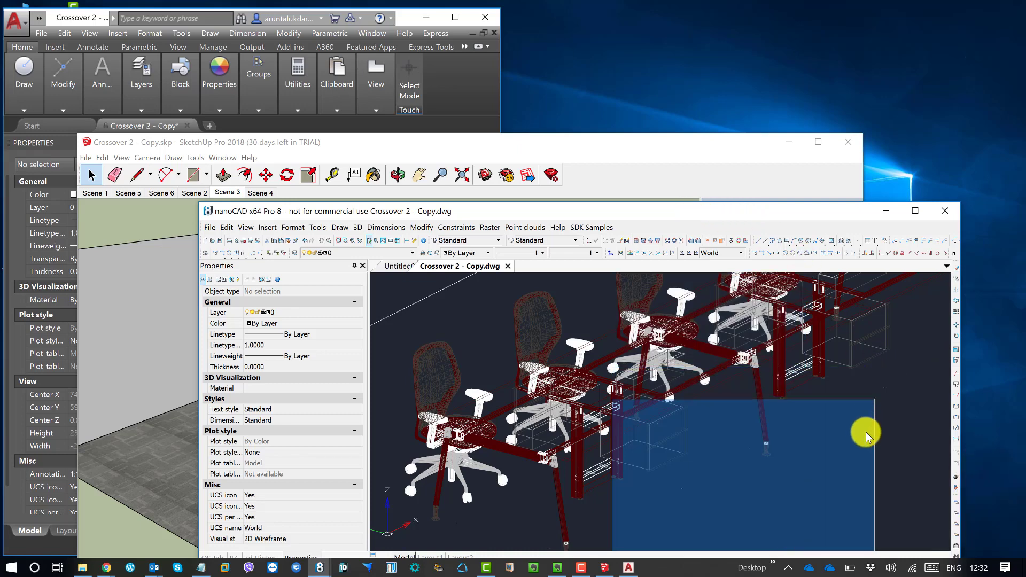
{"action": "left_click", "coordinate": [827, 479]}
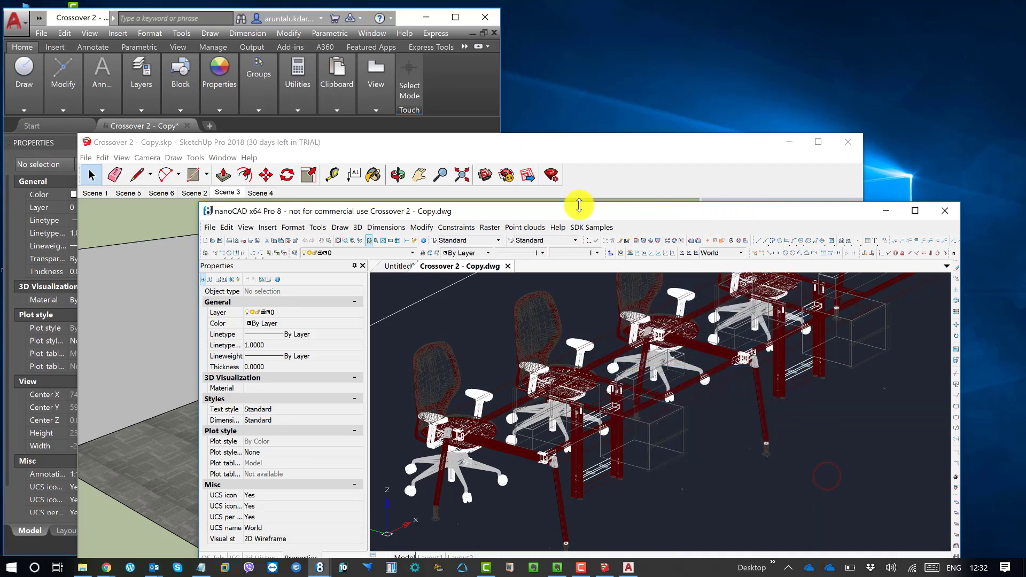
{"action": "left_click", "coordinate": [561, 208]}
{"action": "left_click_drag", "start_coordinate": [648, 149], "coordinate": [740, 71]}
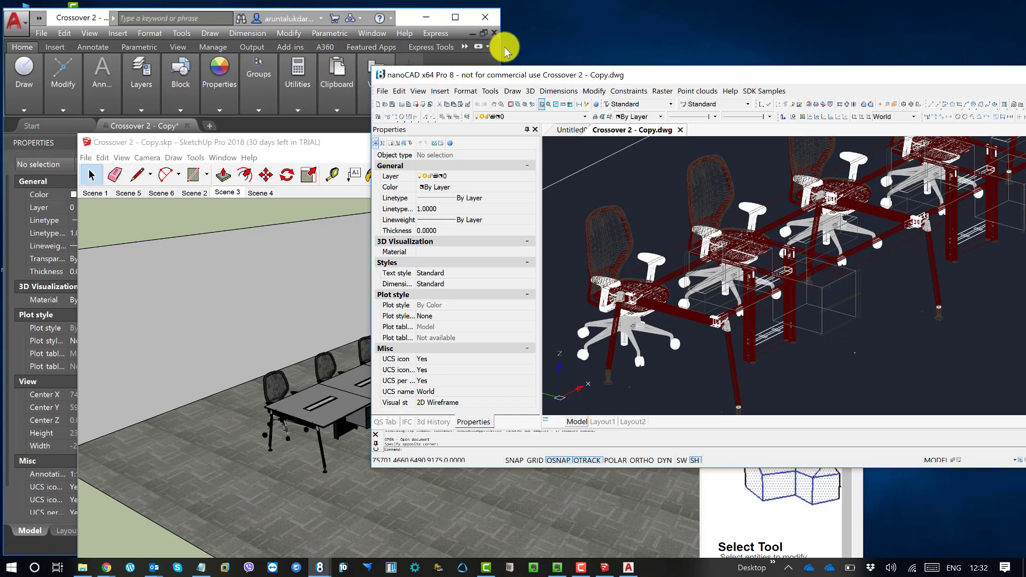
{"action": "left_click_drag", "start_coordinate": [502, 48], "coordinate": [567, 39]}
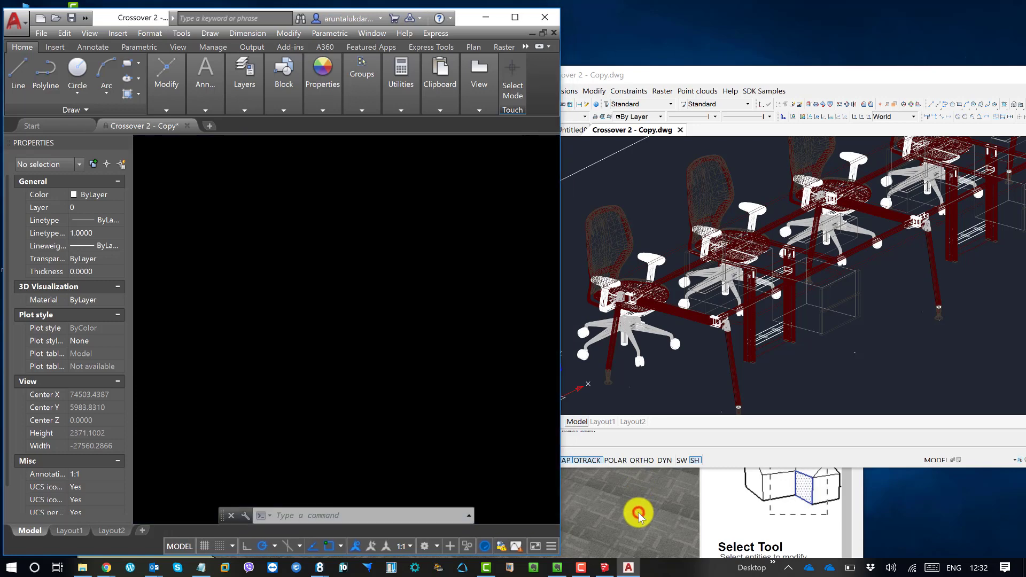
Bring the SketchUp model and the AutoCAD drawing to the front one after the other to compare them
{"action": "left_click", "coordinate": [668, 508]}
{"action": "left_click", "coordinate": [615, 499]}
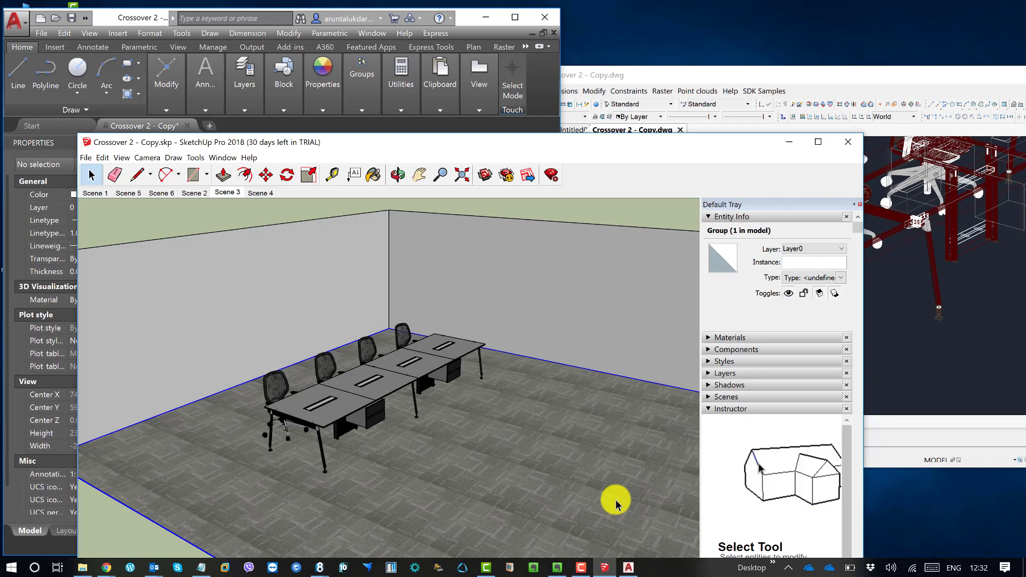
{"action": "left_click", "coordinate": [114, 16]}
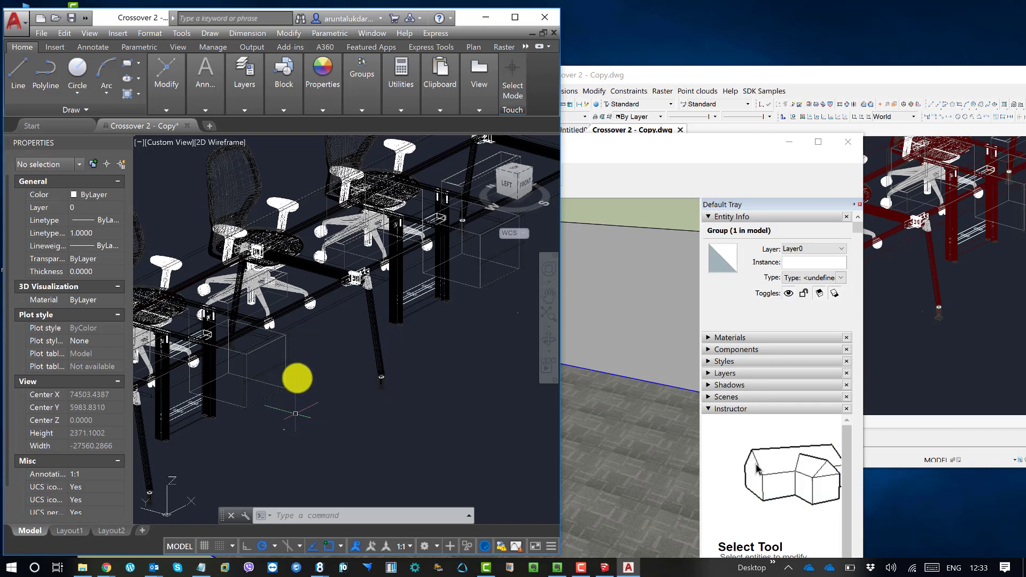
Return to nanoCAD, extend its window up to the screen's upper edge, and clear the block selection in the drawing
{"action": "left_click", "coordinate": [928, 375]}
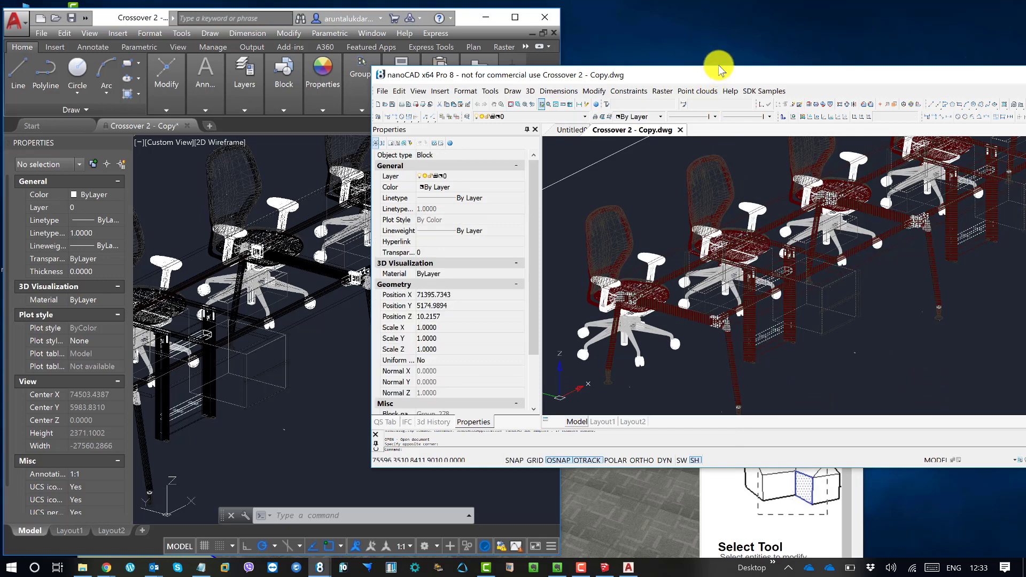
{"action": "left_click_drag", "start_coordinate": [716, 66], "coordinate": [708, 12]}
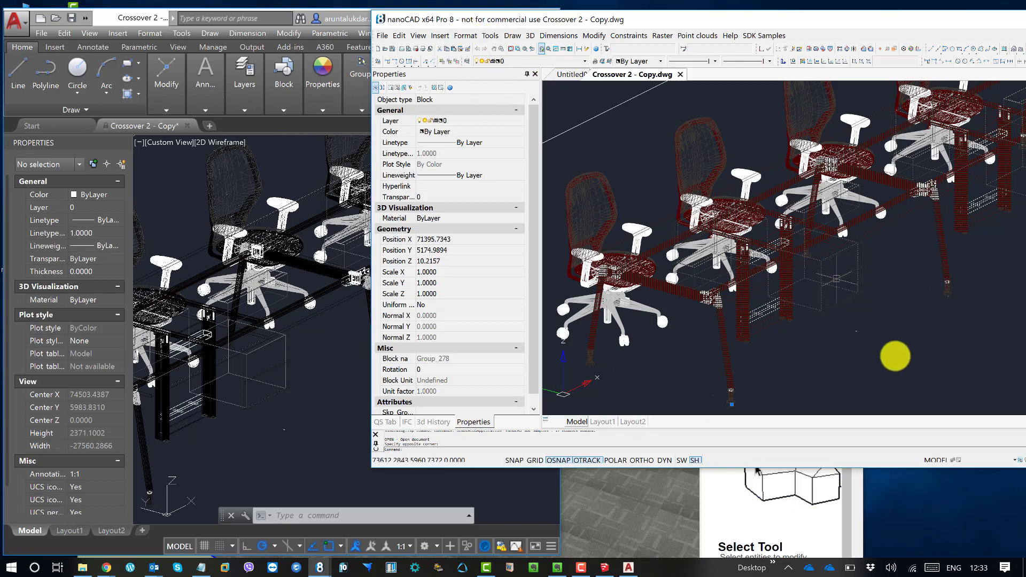
{"action": "left_click", "coordinate": [903, 356]}
{"action": "left_click", "coordinate": [815, 390]}
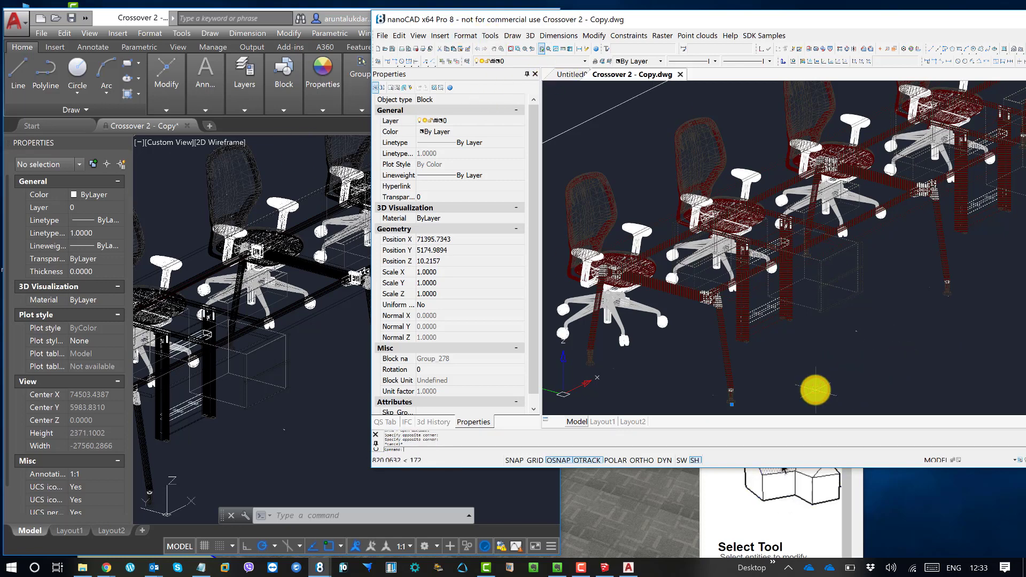
{"action": "key", "text": "Escape"}
{"action": "key", "text": "Escape"}
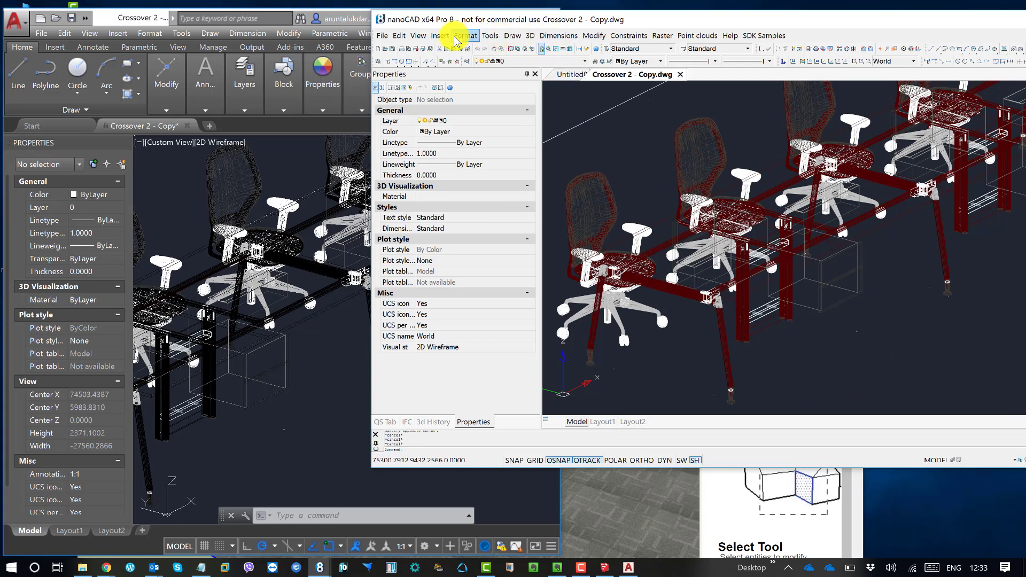
Set the visual style of the nanoCAD drawing to Gouraud Shaded with Edges
{"action": "left_click", "coordinate": [439, 35]}
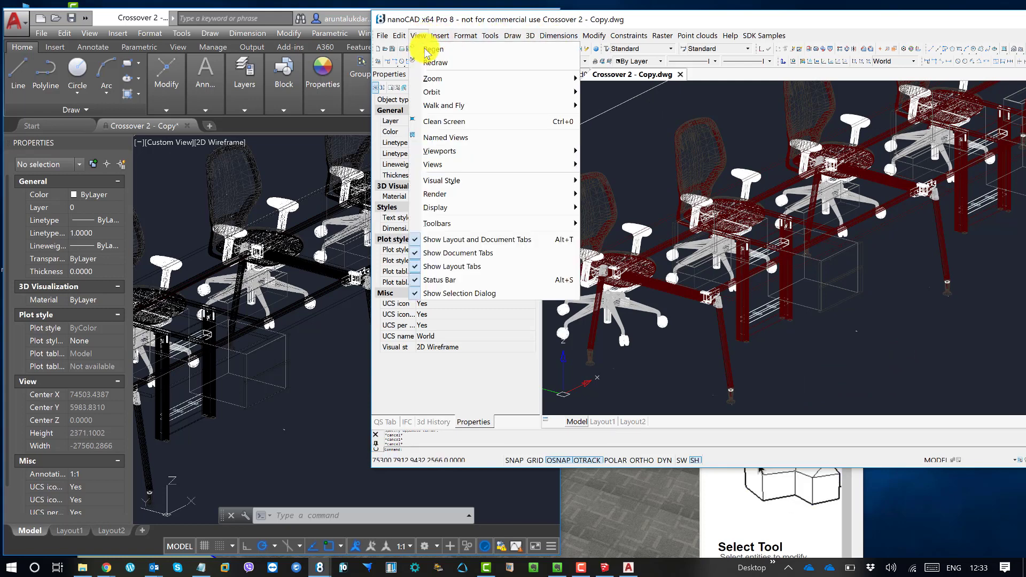
{"action": "left_click", "coordinate": [448, 179]}
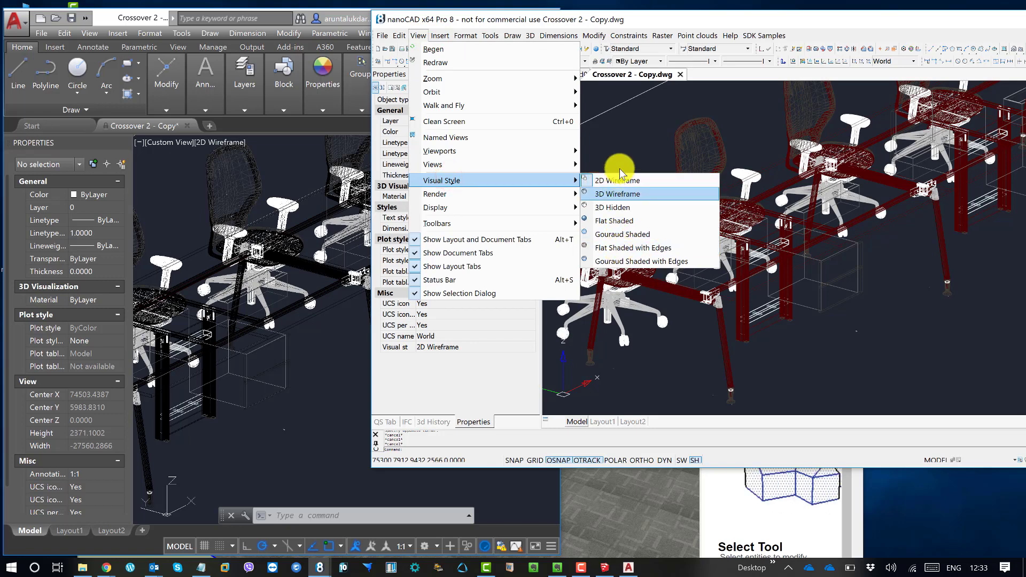
{"action": "left_click", "coordinate": [654, 262]}
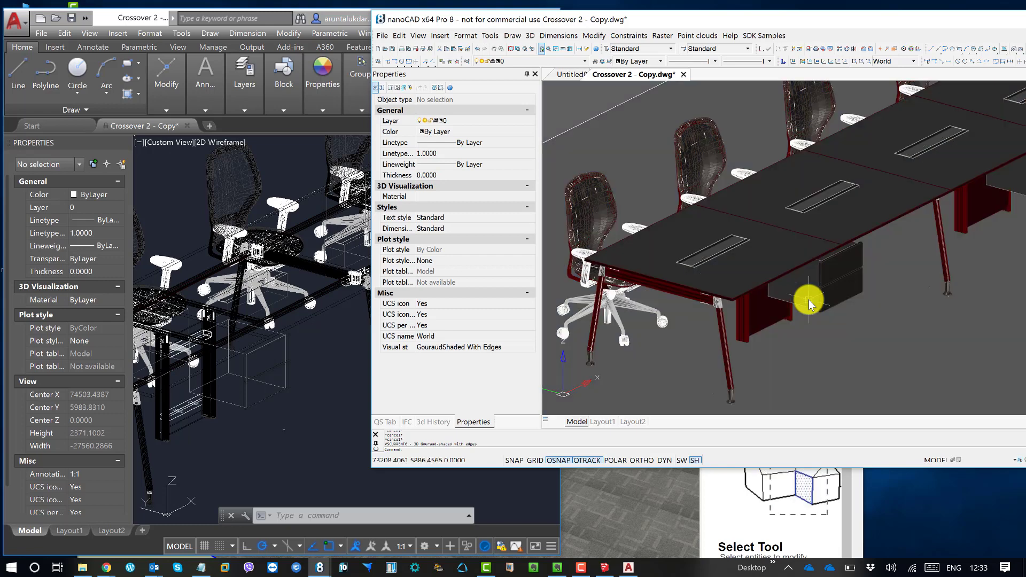
{"action": "scroll", "coordinate": [765, 233], "scroll_direction": "down", "scroll_amount": 2}
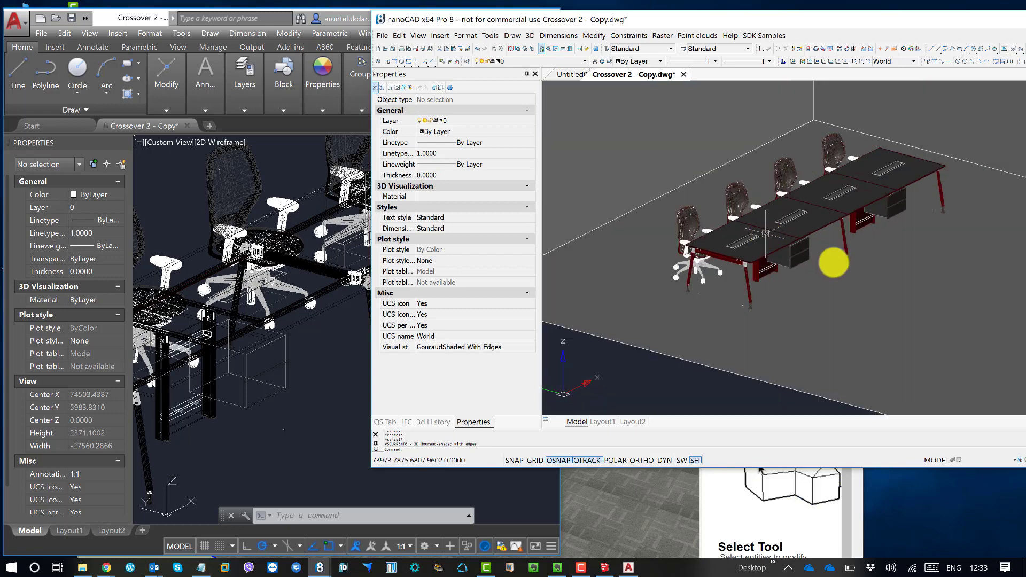
{"action": "scroll", "coordinate": [820, 266], "scroll_direction": "up", "scroll_amount": 1}
{"action": "scroll", "coordinate": [706, 257], "scroll_direction": "up", "scroll_amount": 3}
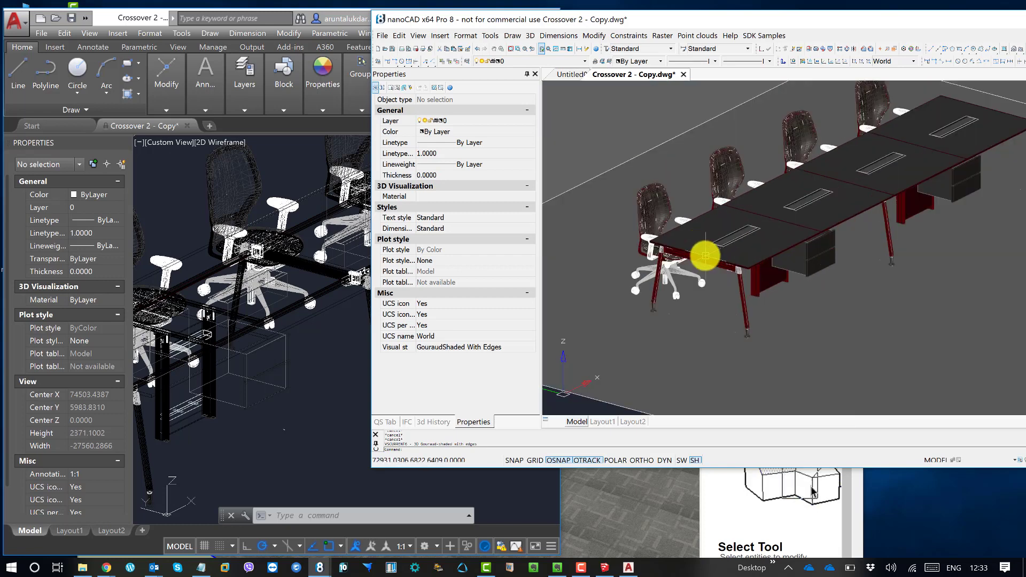
Switch to AutoCAD and change its workspace to 3D Modeling
{"action": "left_click", "coordinate": [435, 504]}
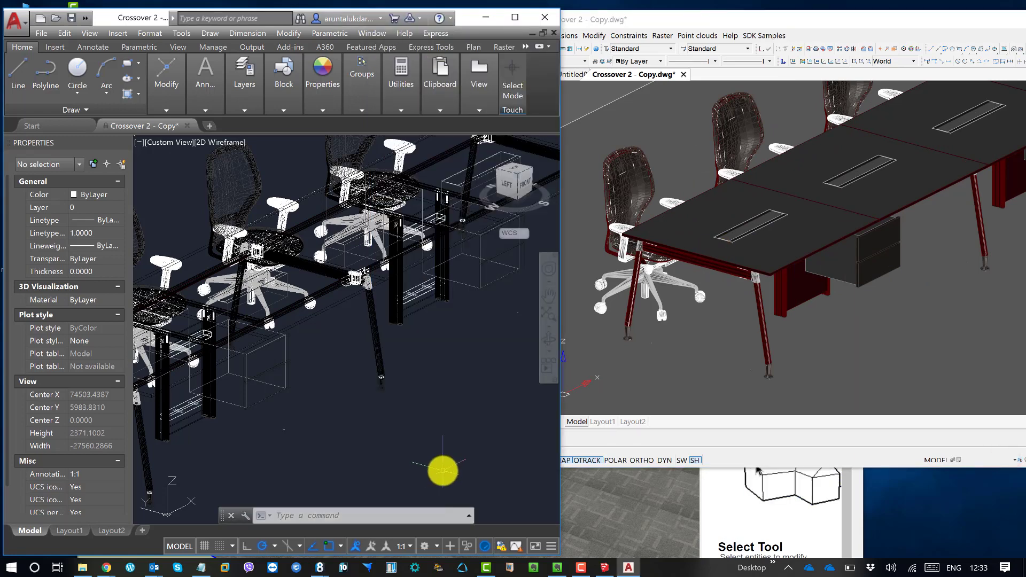
{"action": "left_click", "coordinate": [425, 546]}
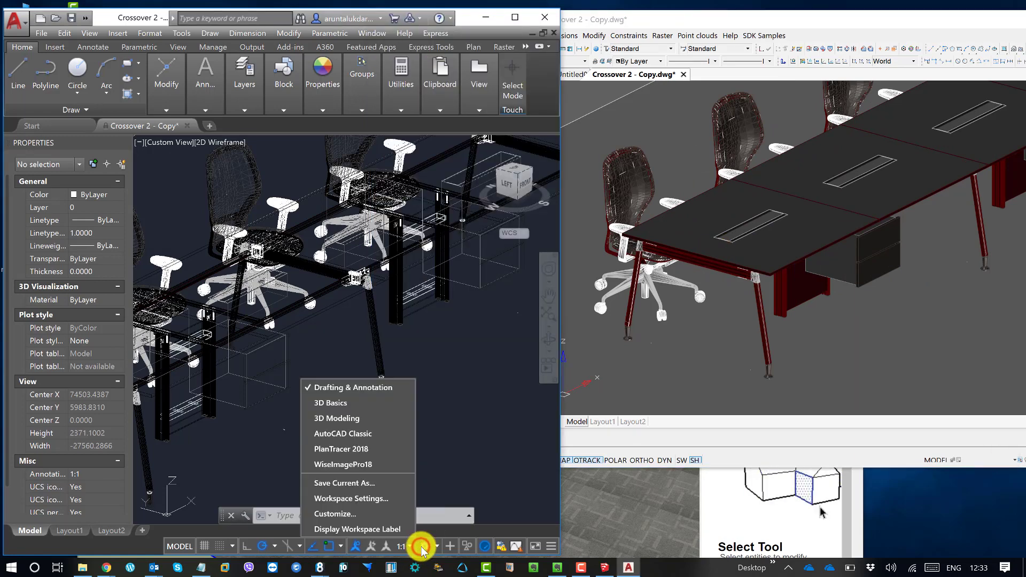
{"action": "left_click", "coordinate": [355, 420]}
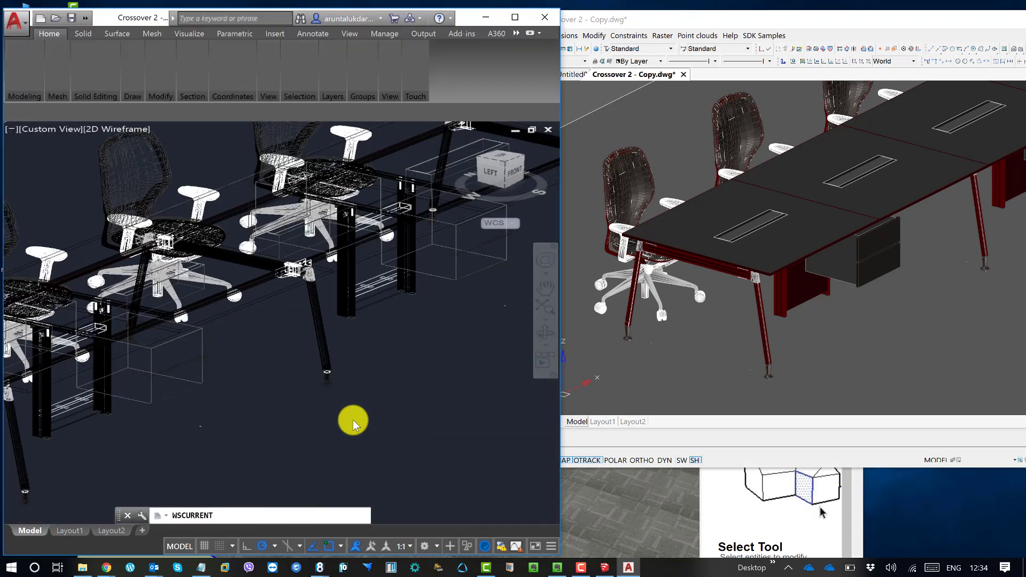
Maximize the AutoCAD window and apply the Shaded visual style to the drawing
{"action": "left_click", "coordinate": [517, 19]}
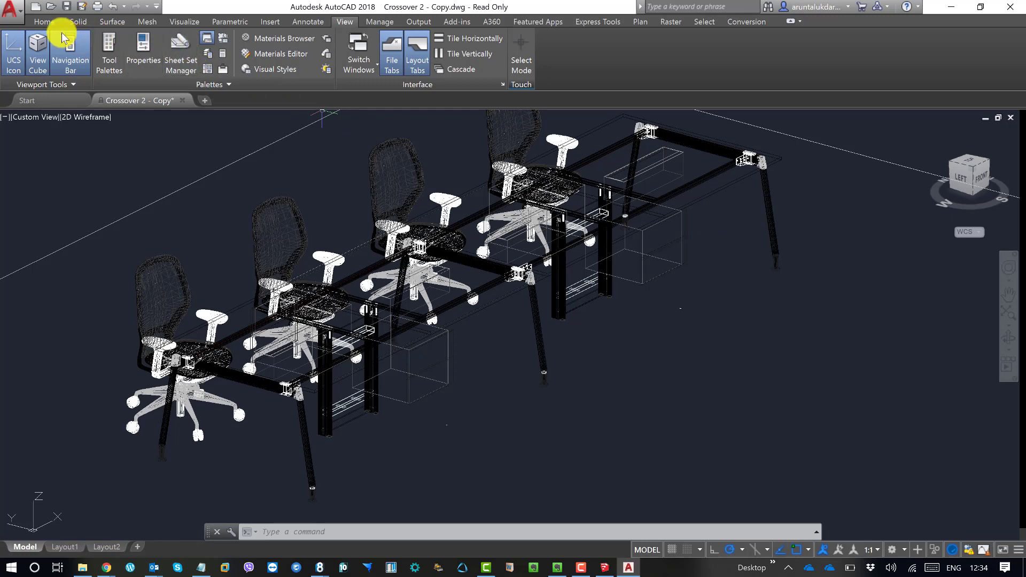
{"action": "left_click", "coordinate": [45, 24]}
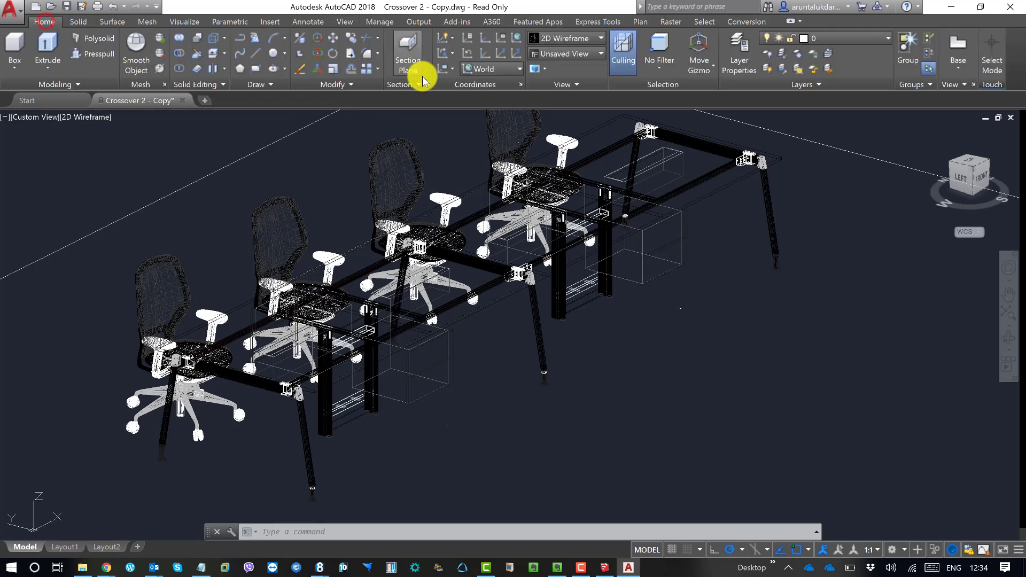
{"action": "left_click", "coordinate": [559, 39]}
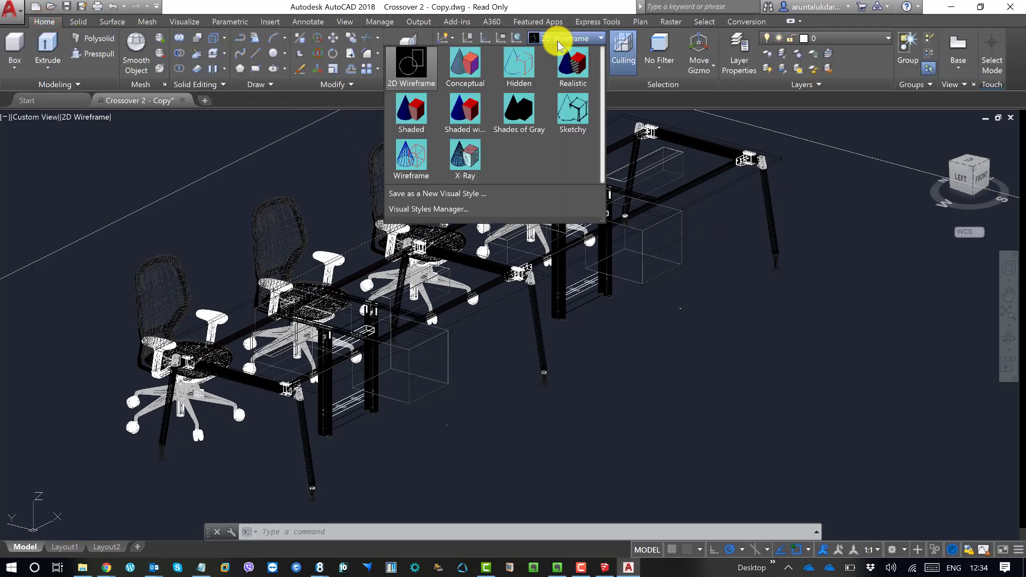
{"action": "left_click", "coordinate": [413, 110]}
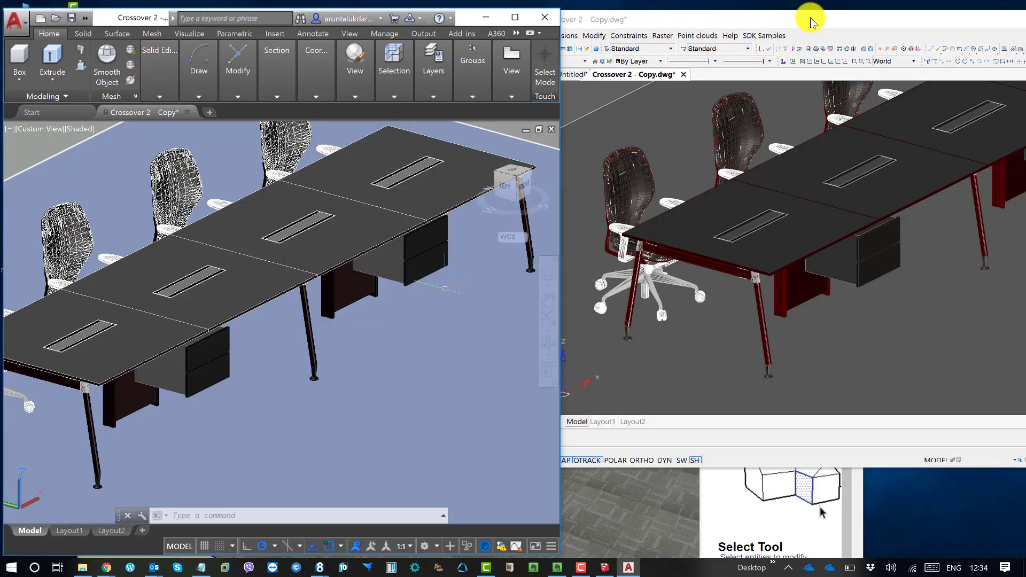
Bring nanoCAD to the front, move its window clear of the screen's edge, and maximize it
{"action": "left_click", "coordinate": [810, 19]}
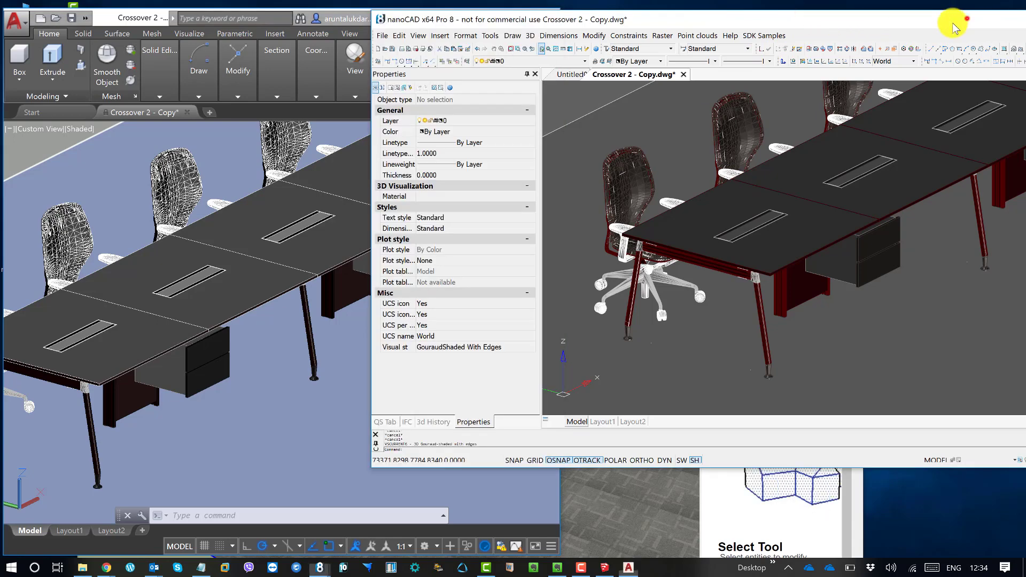
{"action": "left_click_drag", "start_coordinate": [967, 17], "coordinate": [822, 38]}
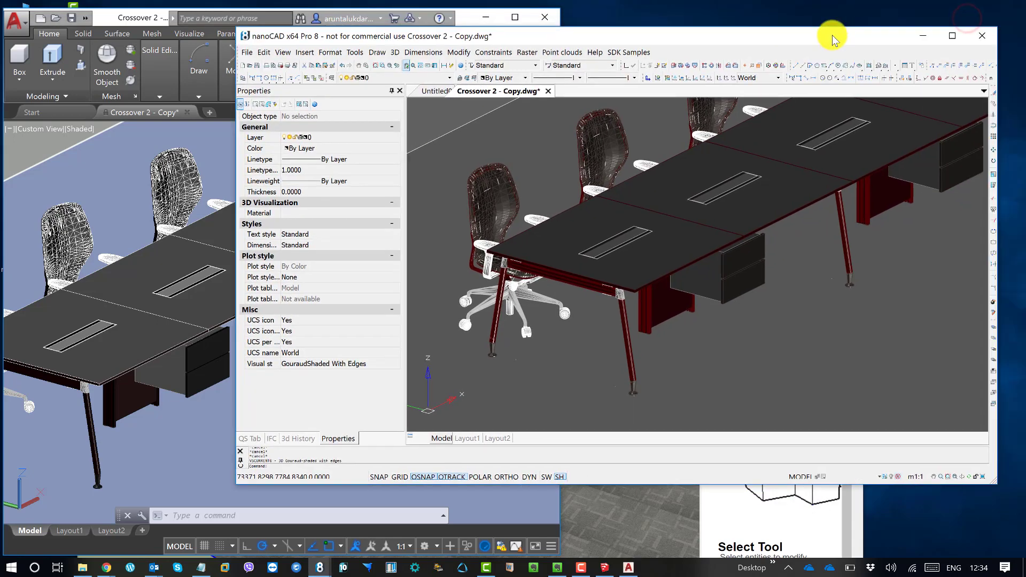
{"action": "left_click", "coordinate": [951, 36]}
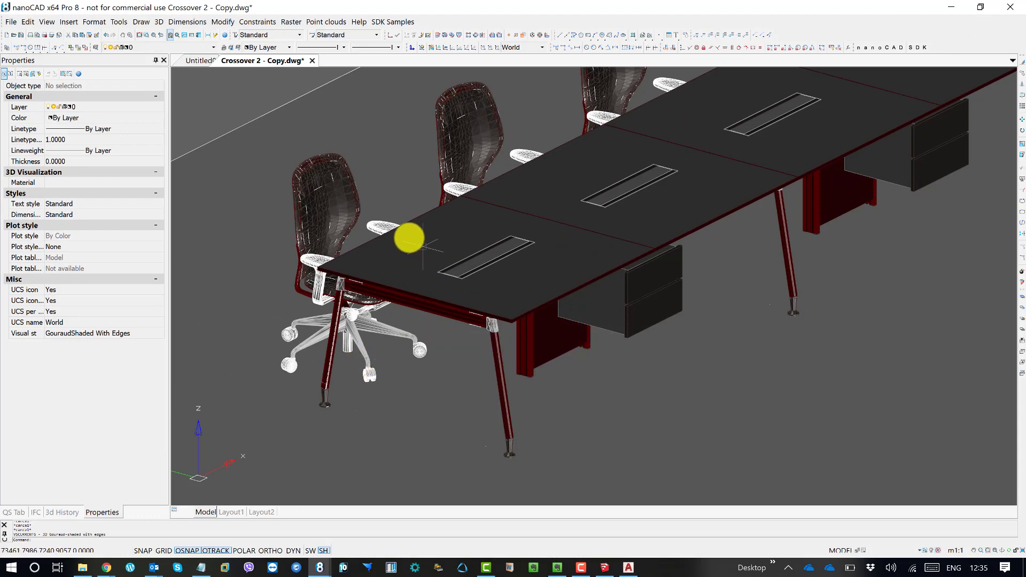
Examine the shaded desks, chairs and surrounding room in nanoCAD from several angles and distances
{"action": "scroll", "coordinate": [409, 237], "scroll_direction": "down", "scroll_amount": 4}
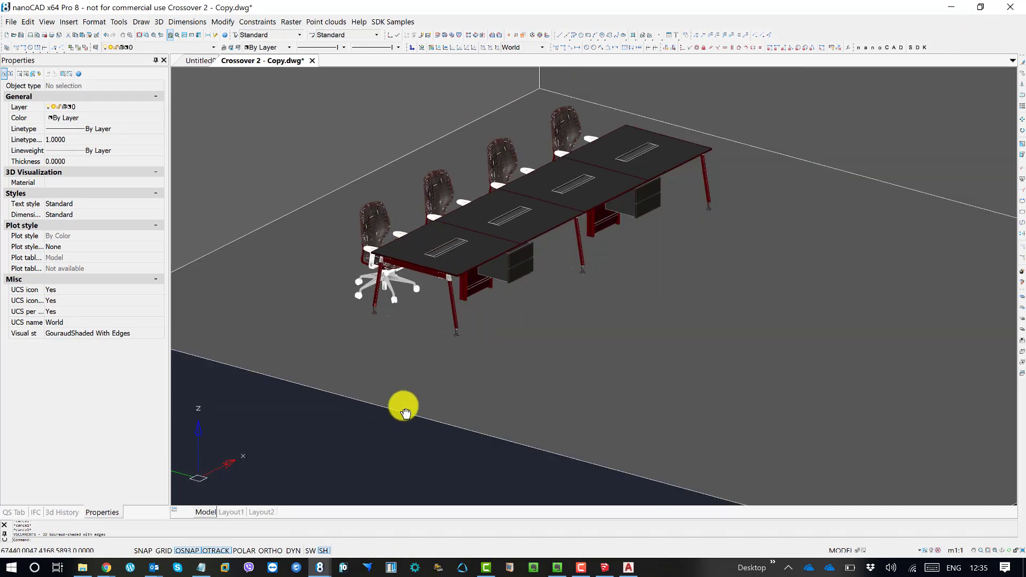
{"action": "middle_click_drag", "start_coordinate": [404, 413], "coordinate": [385, 407]}
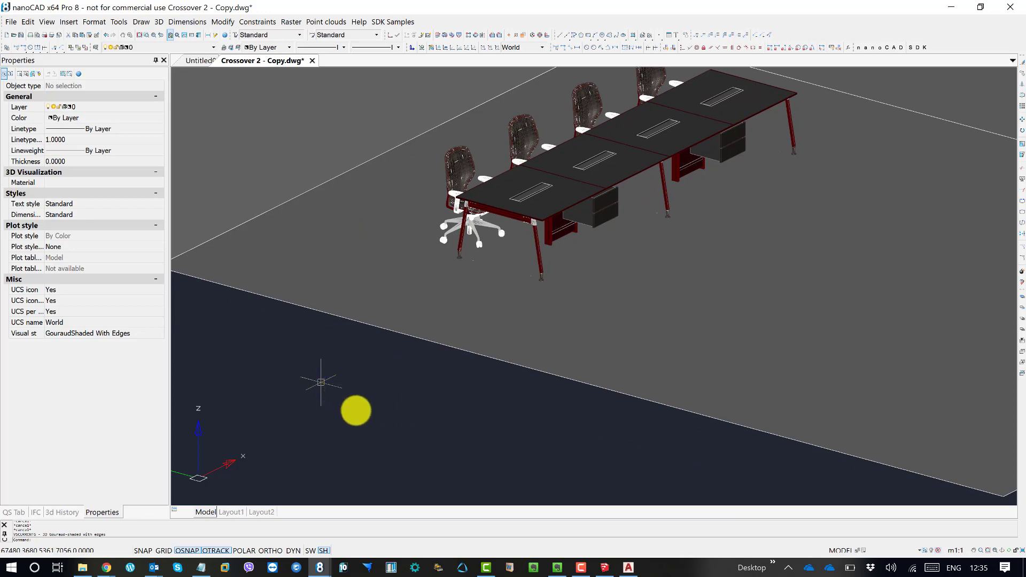
{"action": "middle_click_drag", "start_coordinate": [406, 419], "coordinate": [442, 439], "text": "shift"}
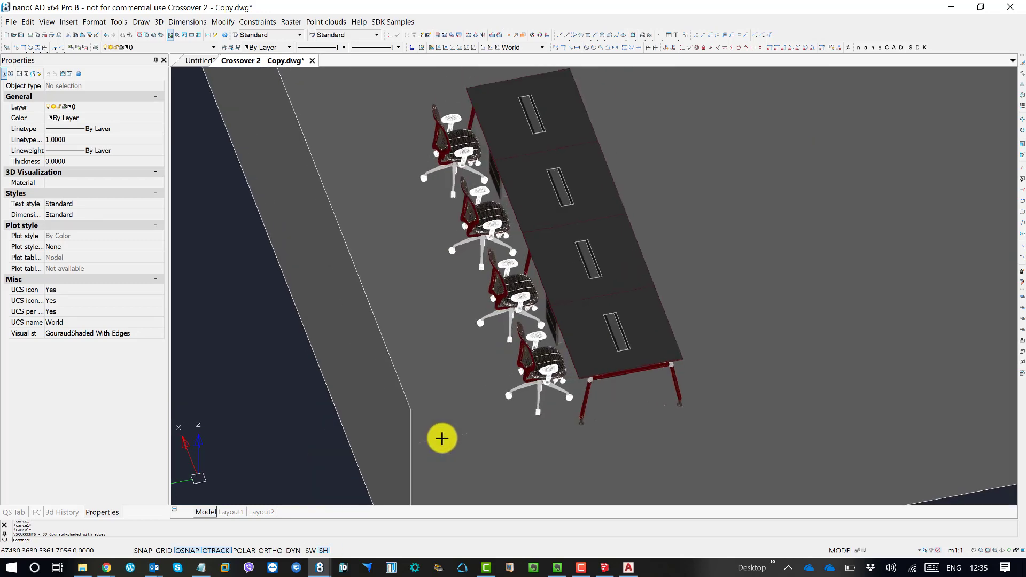
{"action": "scroll", "coordinate": [299, 353], "scroll_direction": "down", "scroll_amount": 5}
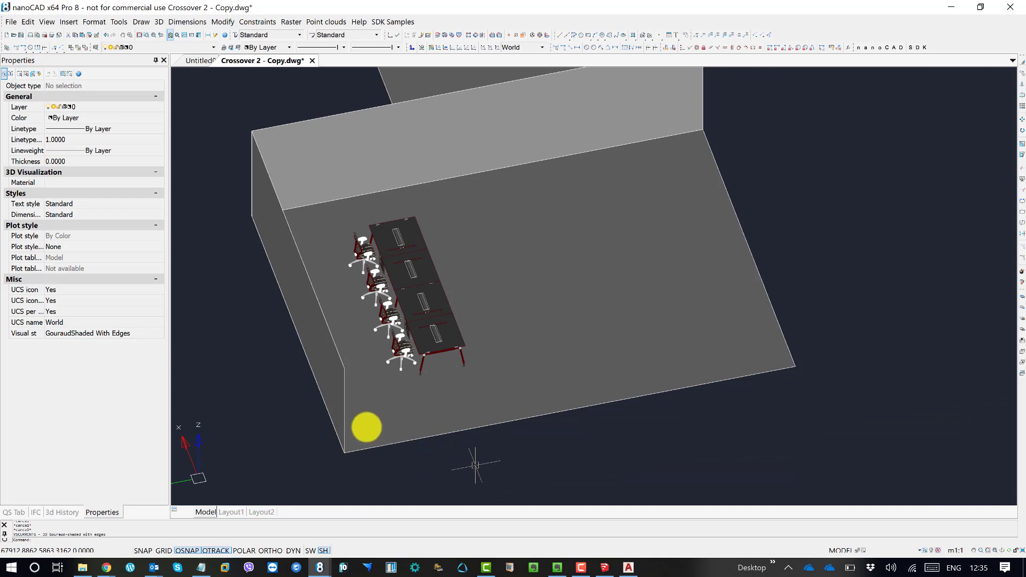
{"action": "middle_click_drag", "start_coordinate": [367, 428], "coordinate": [538, 361], "text": "shift"}
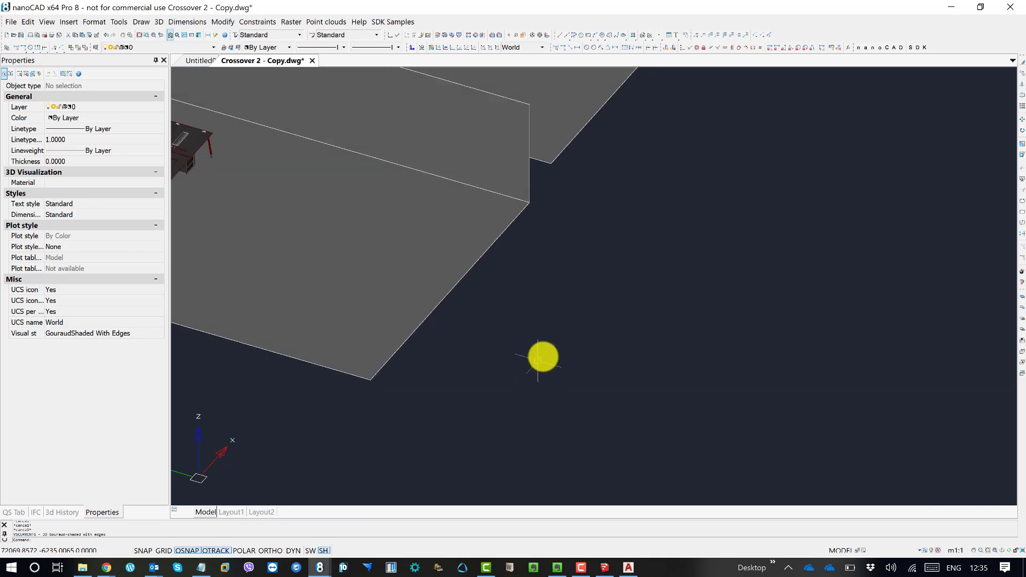
{"action": "scroll", "coordinate": [537, 361], "scroll_direction": "down", "scroll_amount": 5}
{"action": "scroll", "coordinate": [364, 295], "scroll_direction": "up", "scroll_amount": 6}
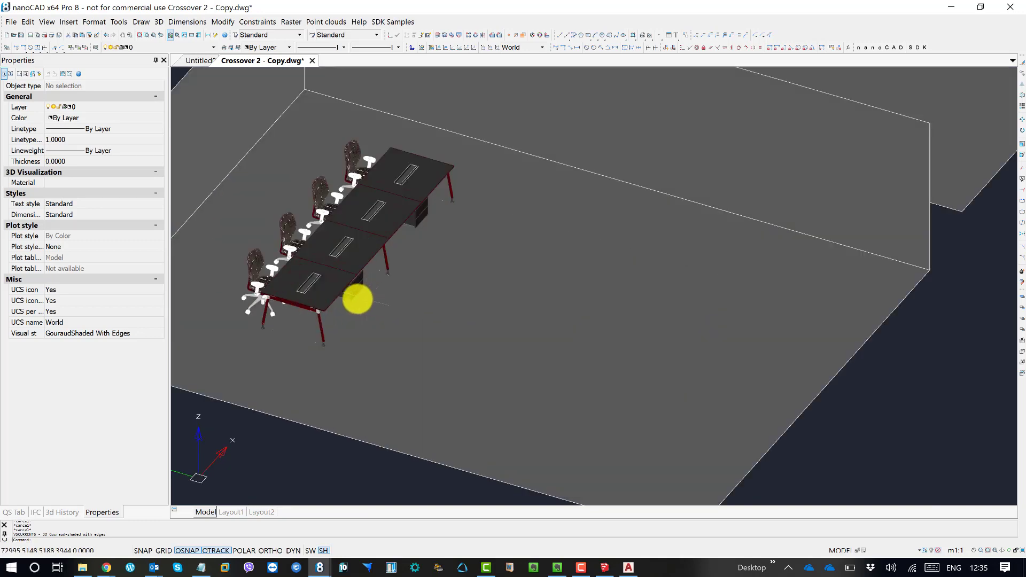
Look through the rendering options in nanoCAD and open the Materials Browser
{"action": "left_click", "coordinate": [47, 22]}
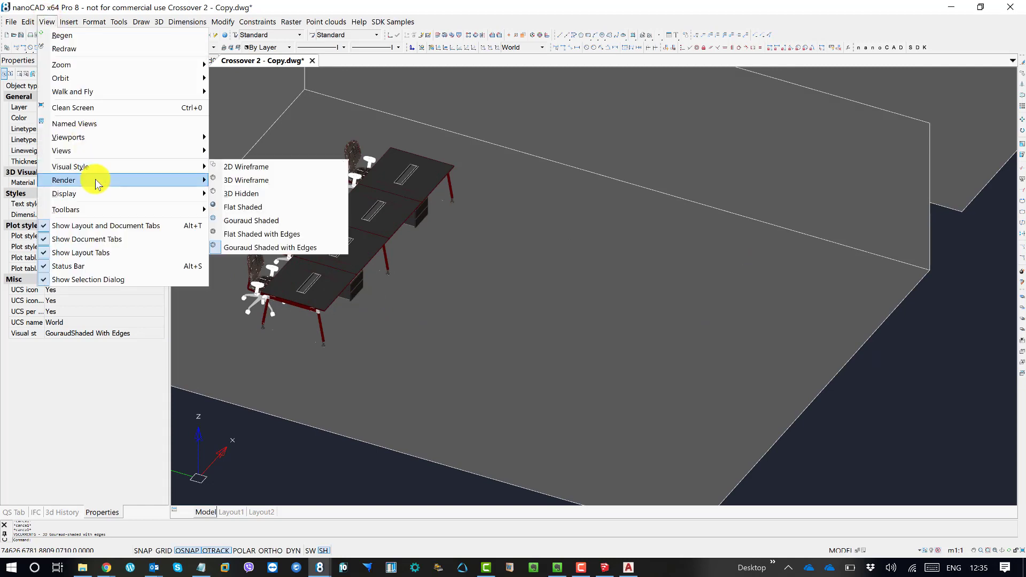
{"action": "mouse_move", "coordinate": [96, 180]}
{"action": "mouse_move", "coordinate": [241, 180]}
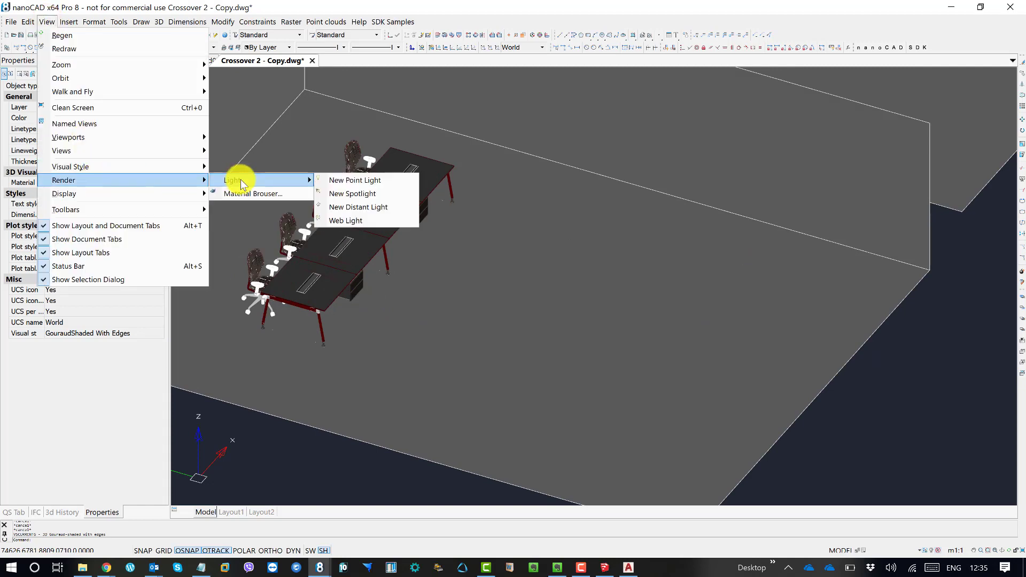
{"action": "left_click", "coordinate": [248, 192]}
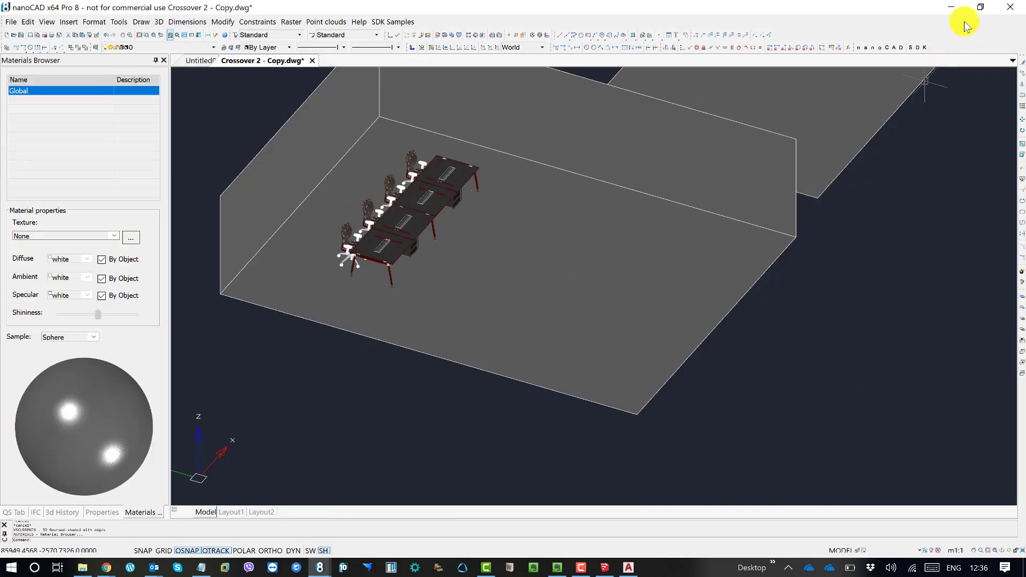
Minimize nanoCAD, view the shaded AutoCAD drawing full screen, and return to SketchUp with its window maximized
{"action": "left_click", "coordinate": [952, 8]}
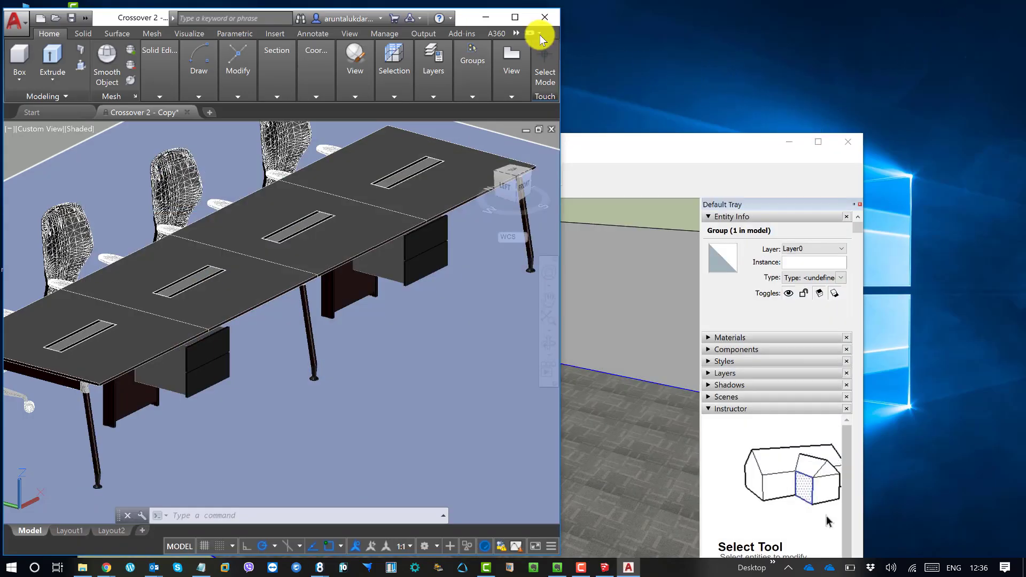
{"action": "left_click", "coordinate": [516, 18]}
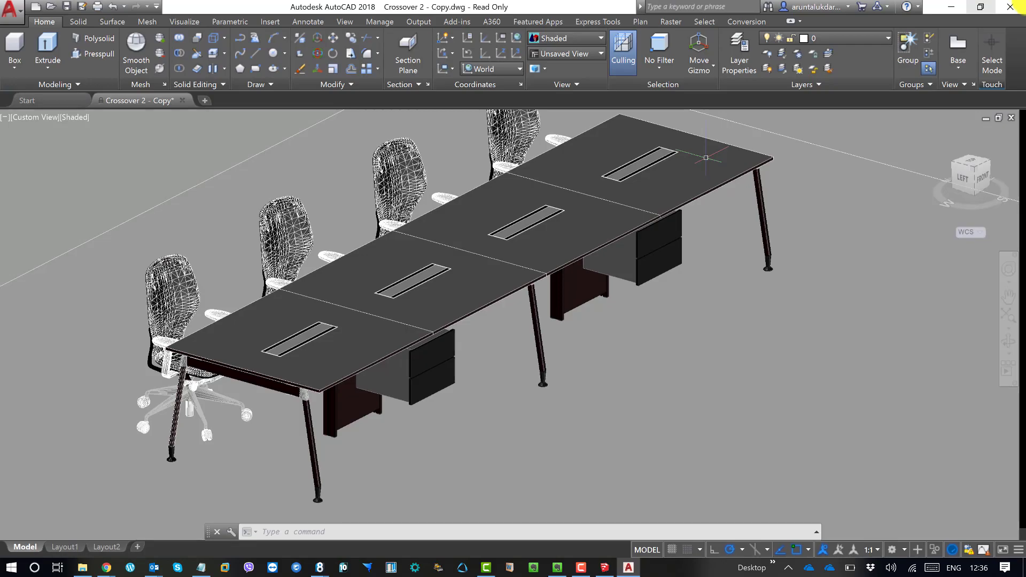
{"action": "left_click", "coordinate": [950, 7]}
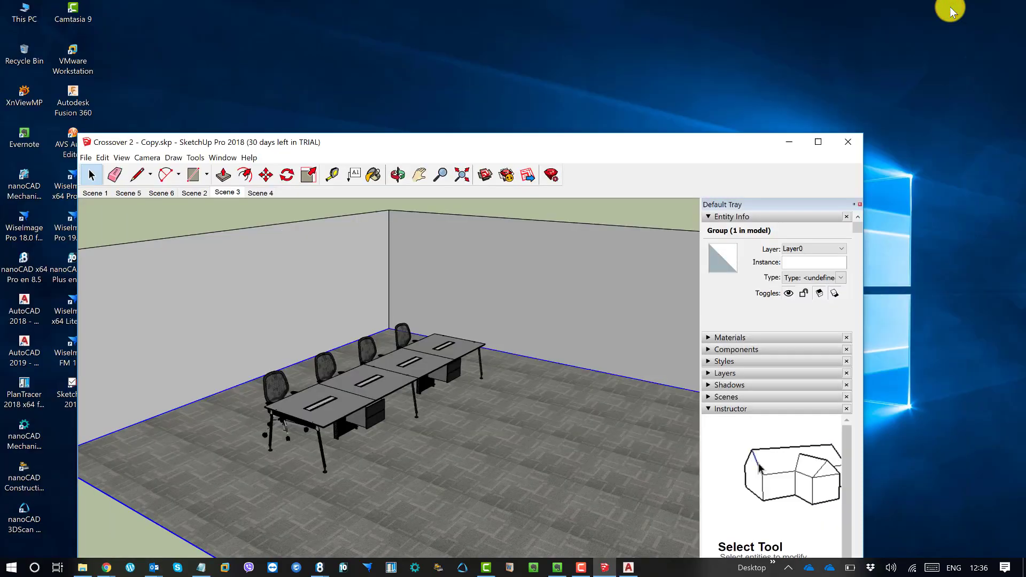
{"action": "double_click", "coordinate": [737, 142]}
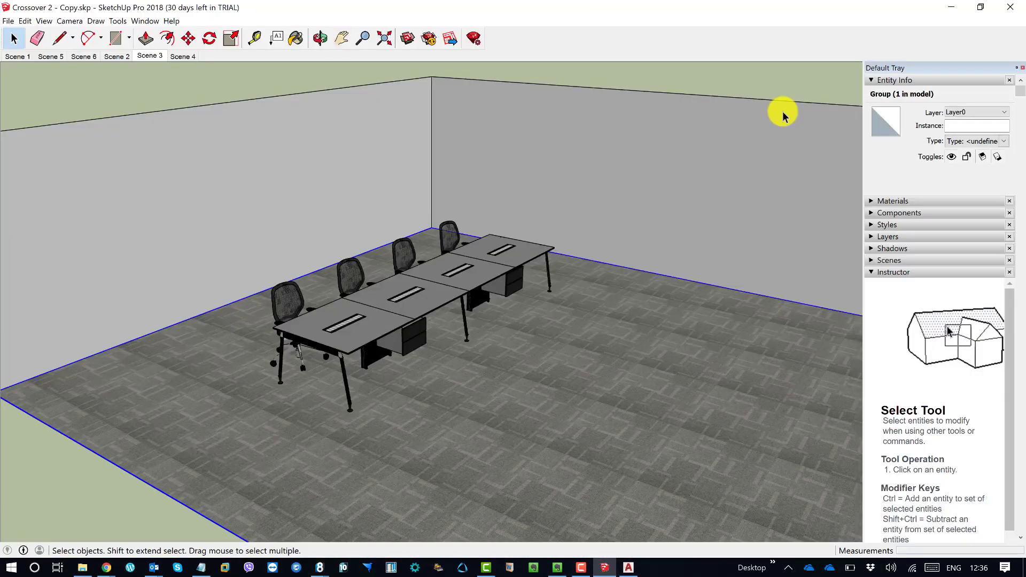